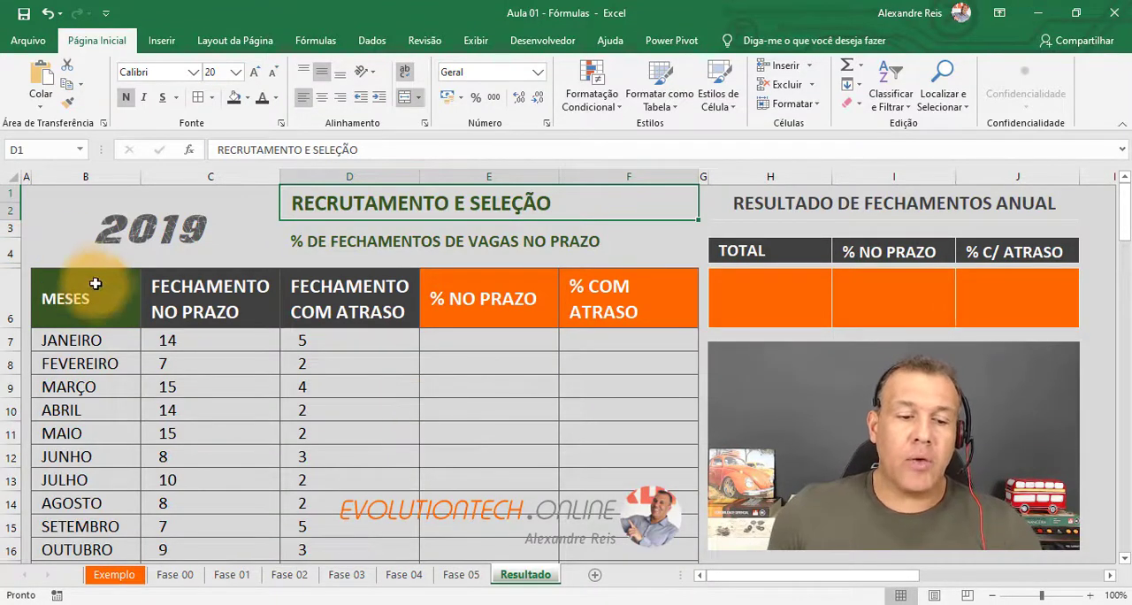
# Review the monthly columns of on-time and late closings, the empty percentage columns, and the annual results block for 2019.
pyautogui.moveTo(94, 285); pyautogui.dragTo(102, 412)
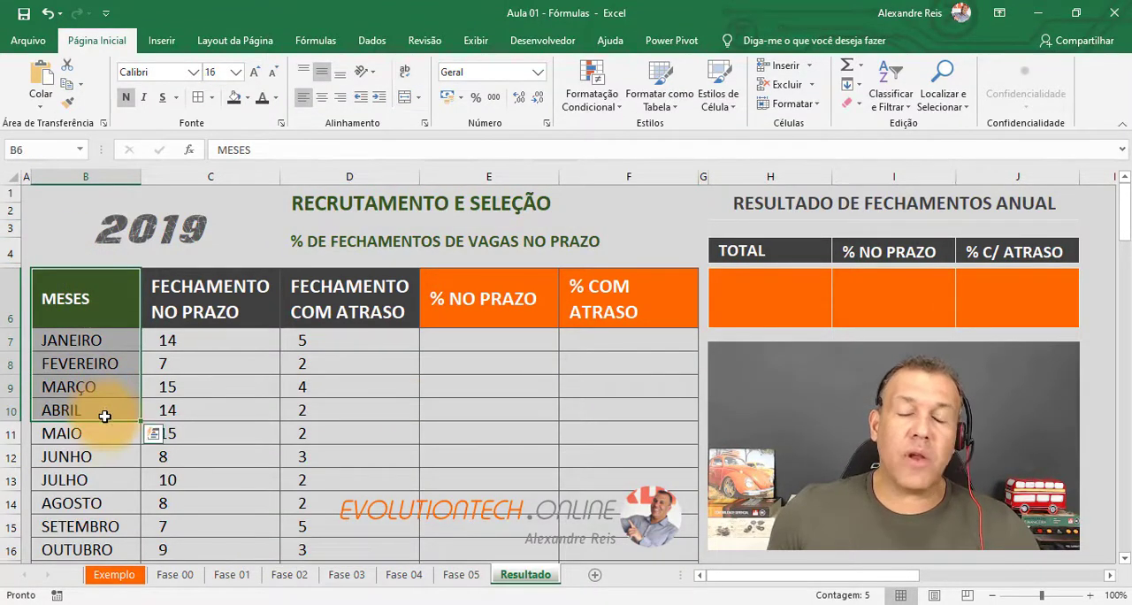
pyautogui.click(195, 301)
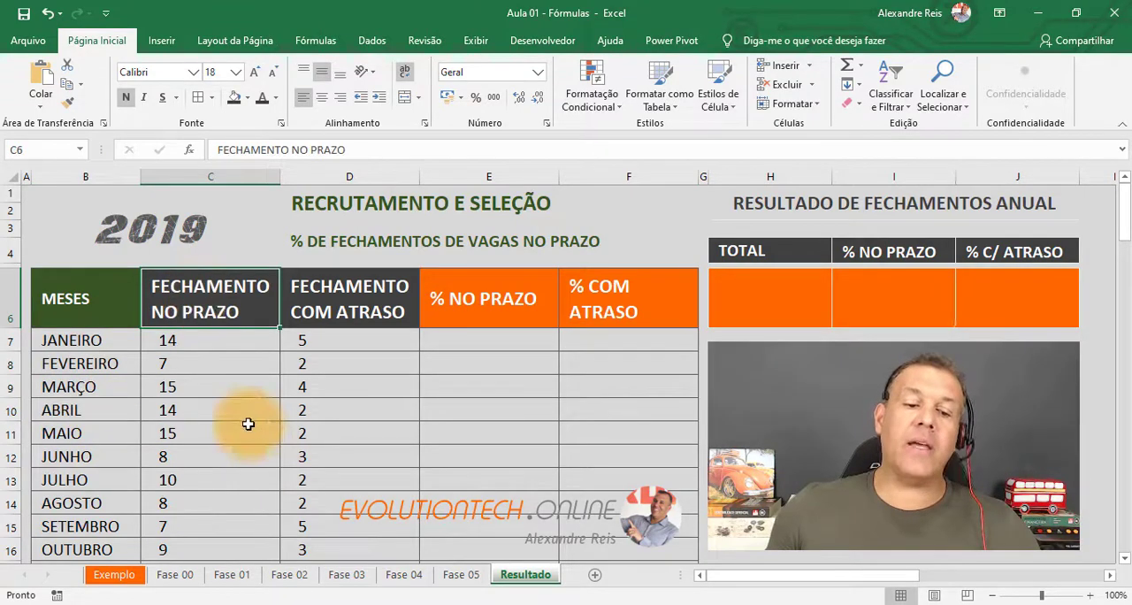
pyautogui.moveTo(215, 335); pyautogui.dragTo(222, 456)
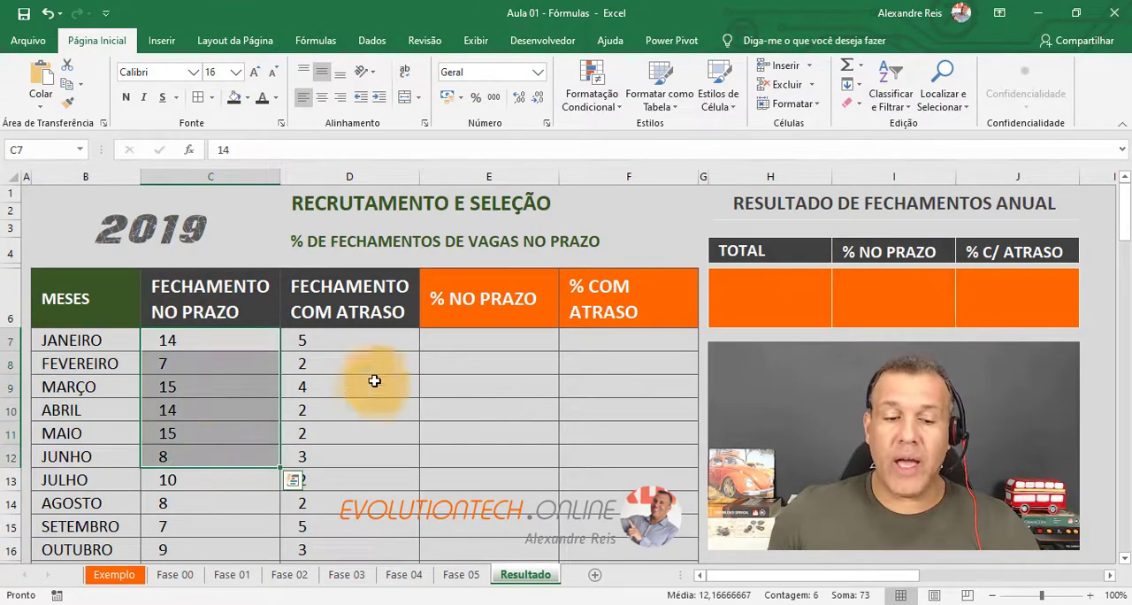
pyautogui.click(368, 292)
pyautogui.moveTo(380, 341); pyautogui.dragTo(382, 433)
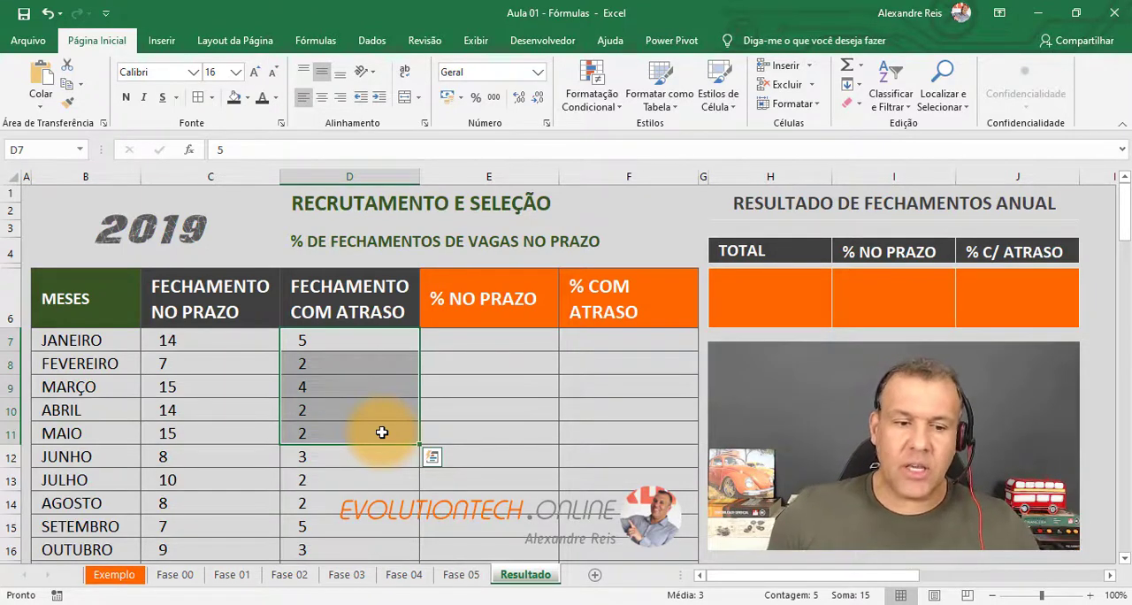
pyautogui.moveTo(177, 340); pyautogui.dragTo(203, 502)
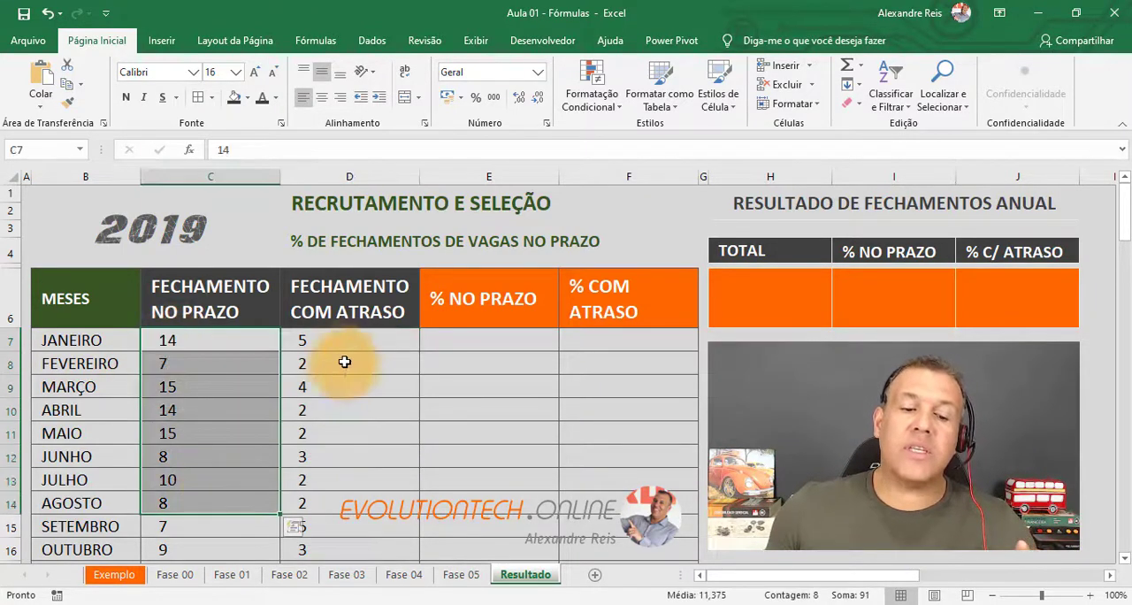
pyautogui.moveTo(347, 341); pyautogui.dragTo(351, 459)
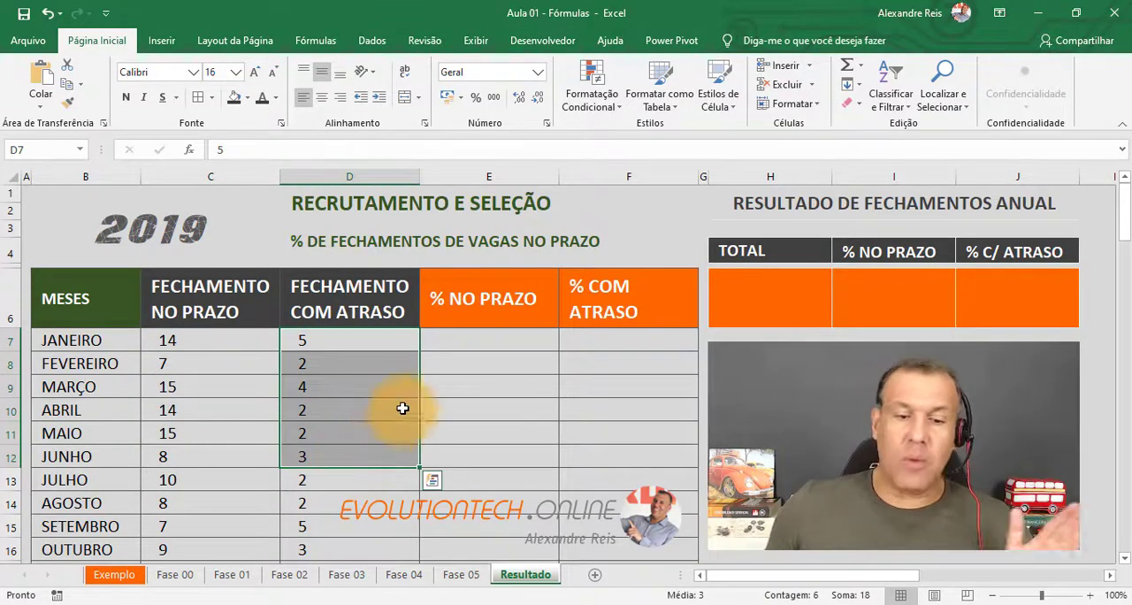
pyautogui.moveTo(445, 341); pyautogui.dragTo(493, 492)
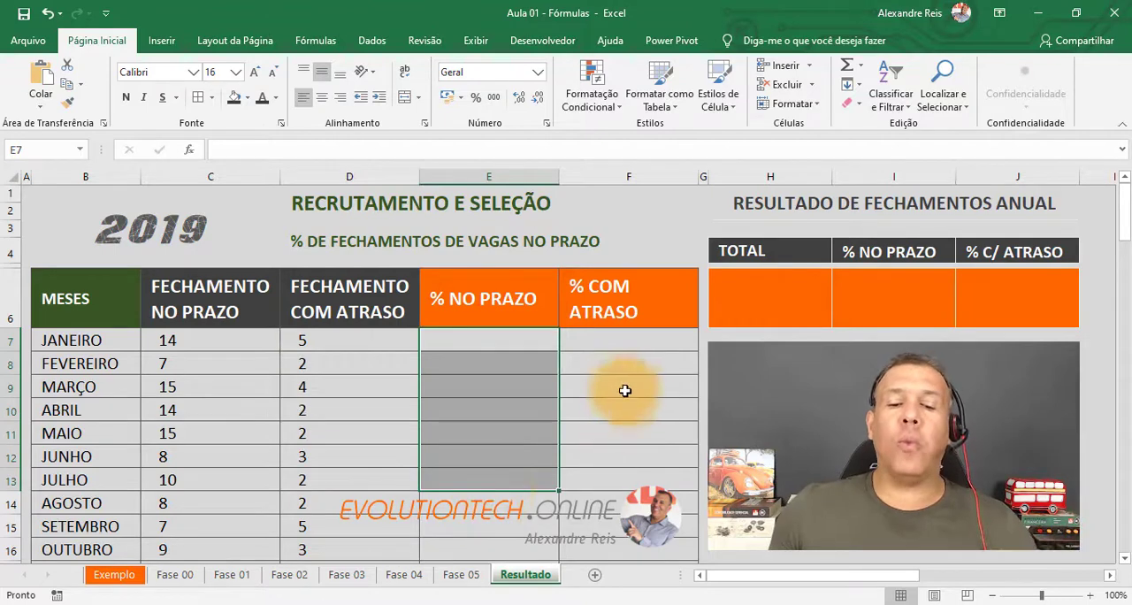
pyautogui.moveTo(624, 344); pyautogui.dragTo(664, 484)
pyautogui.moveTo(777, 292); pyautogui.dragTo(1013, 295)
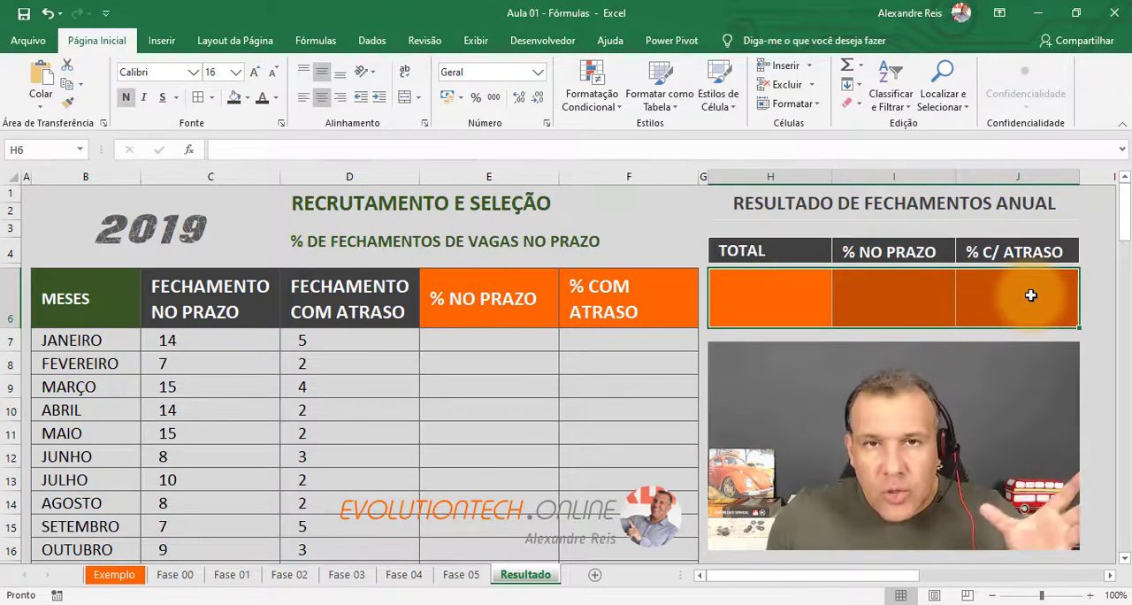
pyautogui.click(756, 281)
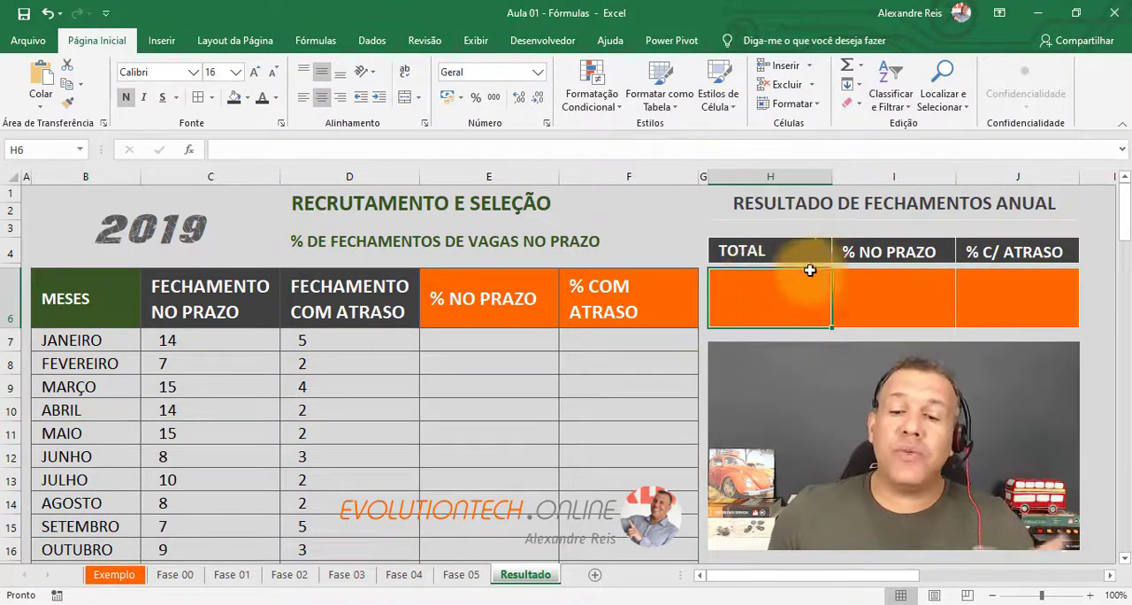
pyautogui.click(142, 225)
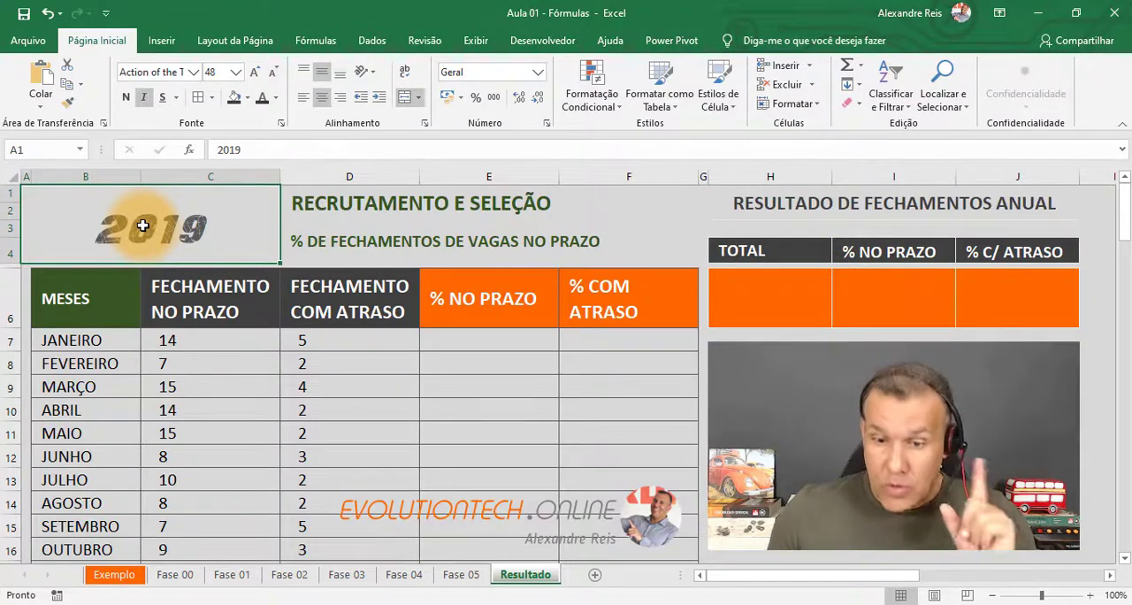
pyautogui.click(864, 306)
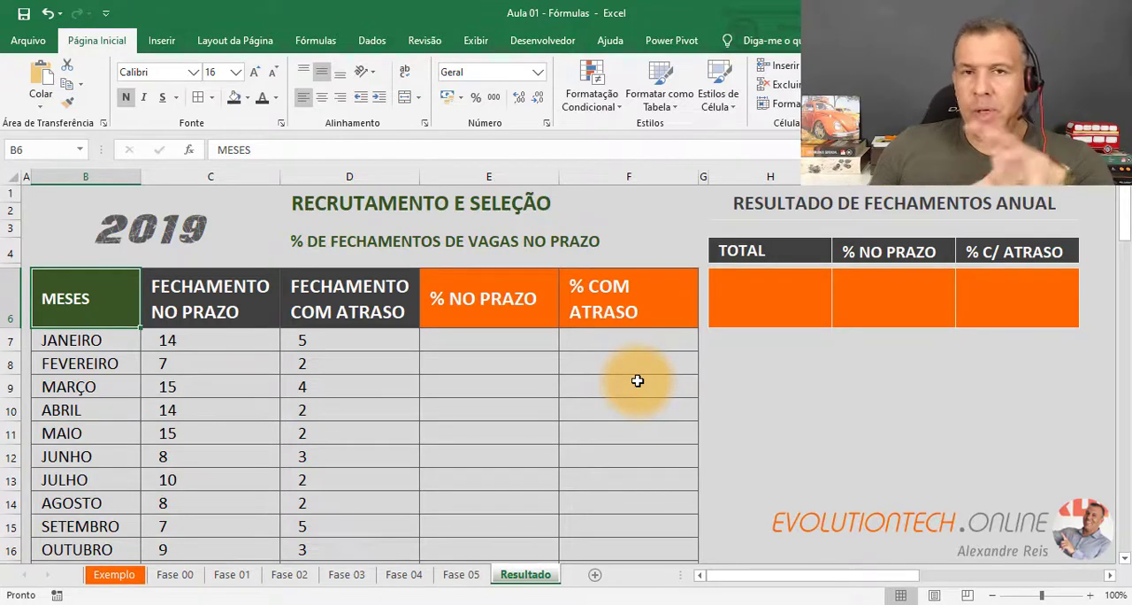
# Examine January's on-time and late closings alongside its empty % NO PRAZO cell.
pyautogui.click(505, 333)
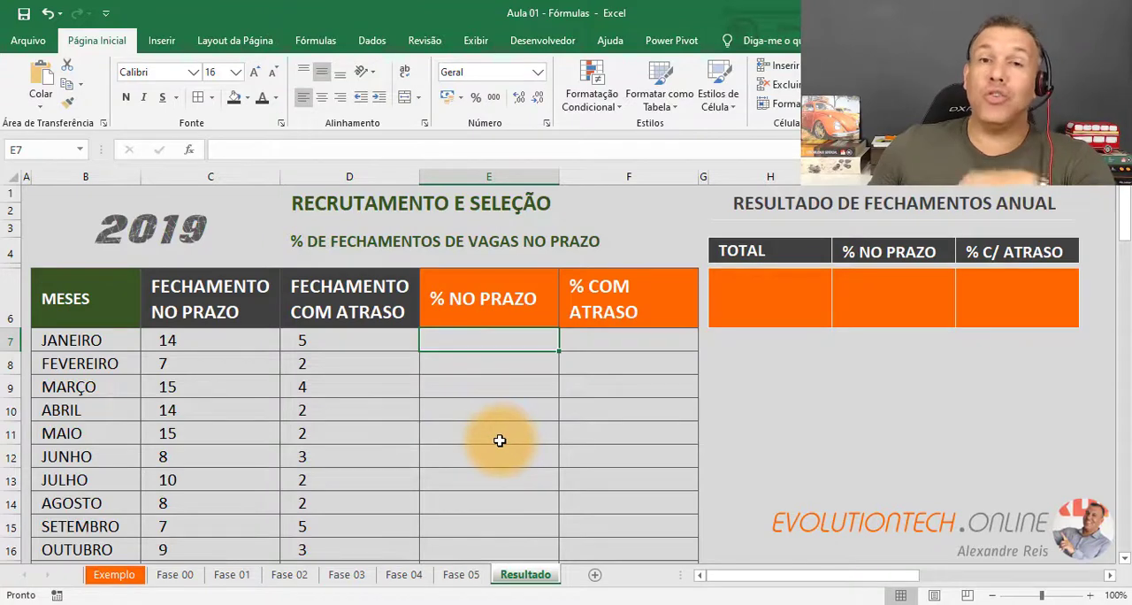
pyautogui.click(199, 337)
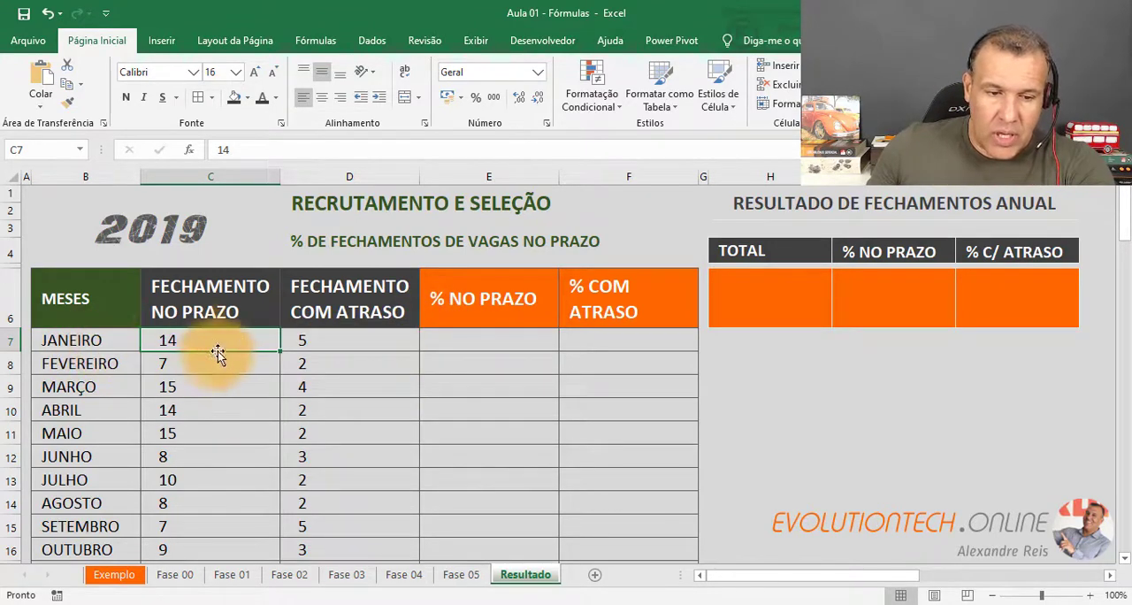
pyautogui.moveTo(178, 338); pyautogui.dragTo(336, 340)
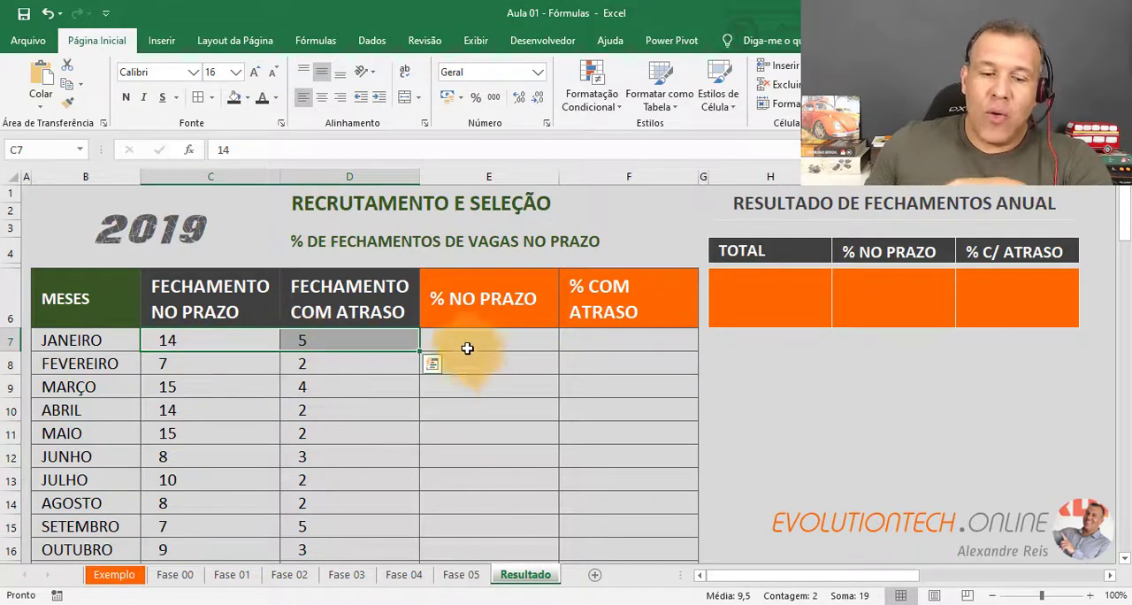
pyautogui.click(205, 341)
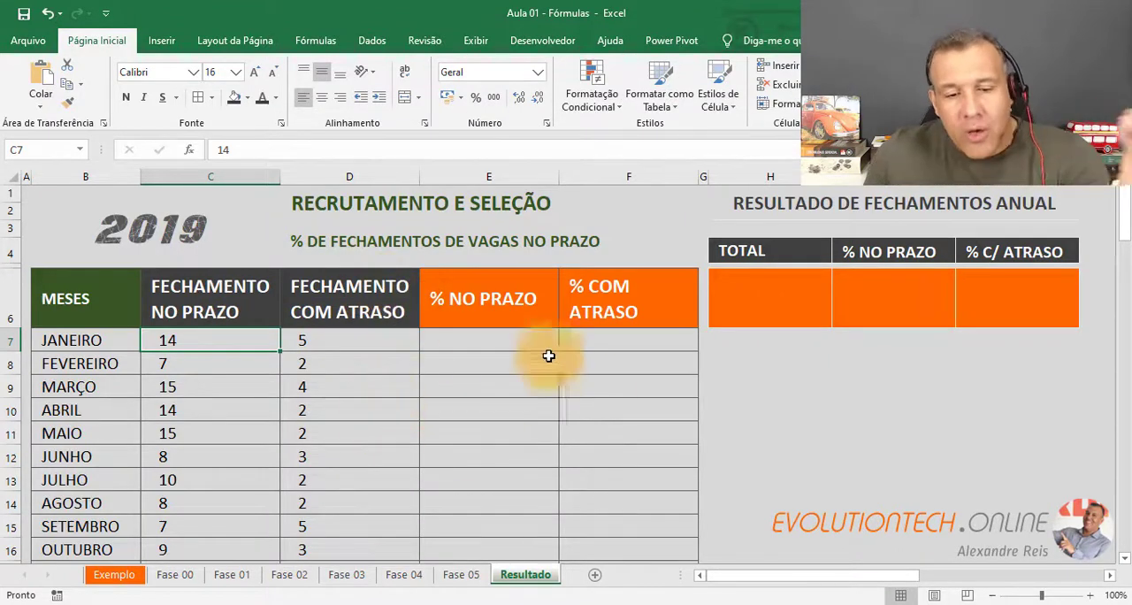
pyautogui.click(509, 342)
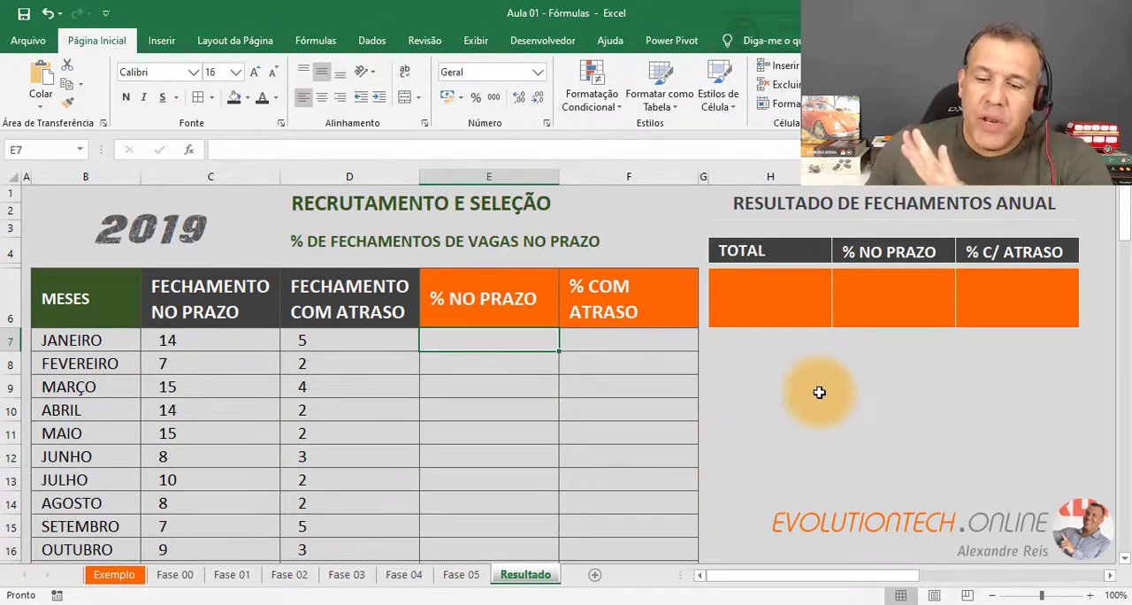
# Add dark outline and inside borders to the empty range I10:J14 below the annual results block.
pyautogui.moveTo(788, 384); pyautogui.dragTo(976, 489)
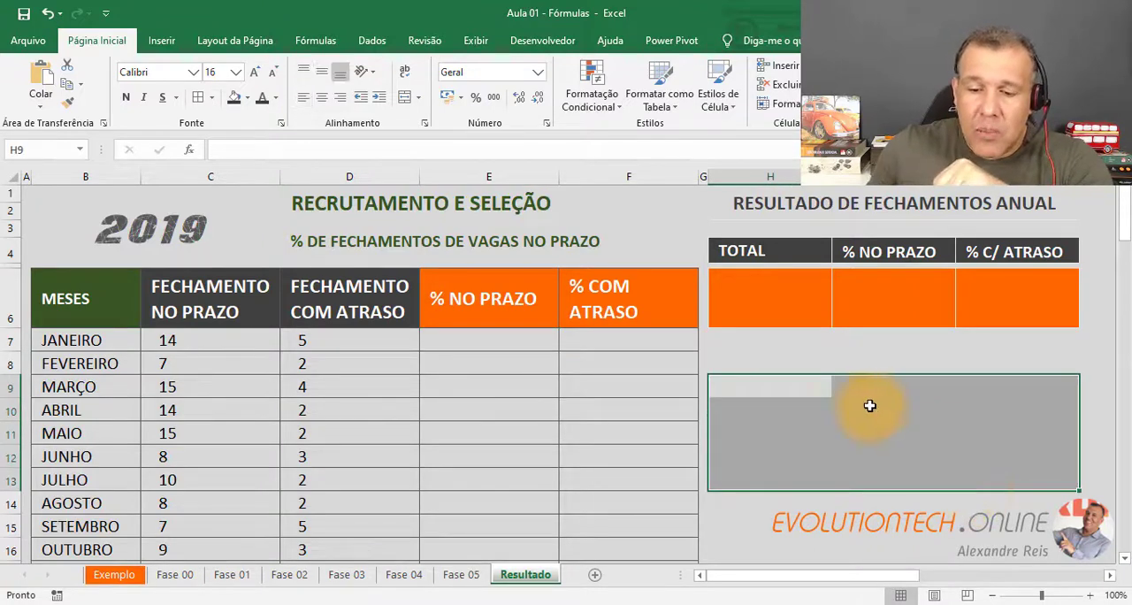
pyautogui.moveTo(869, 404); pyautogui.dragTo(990, 508)
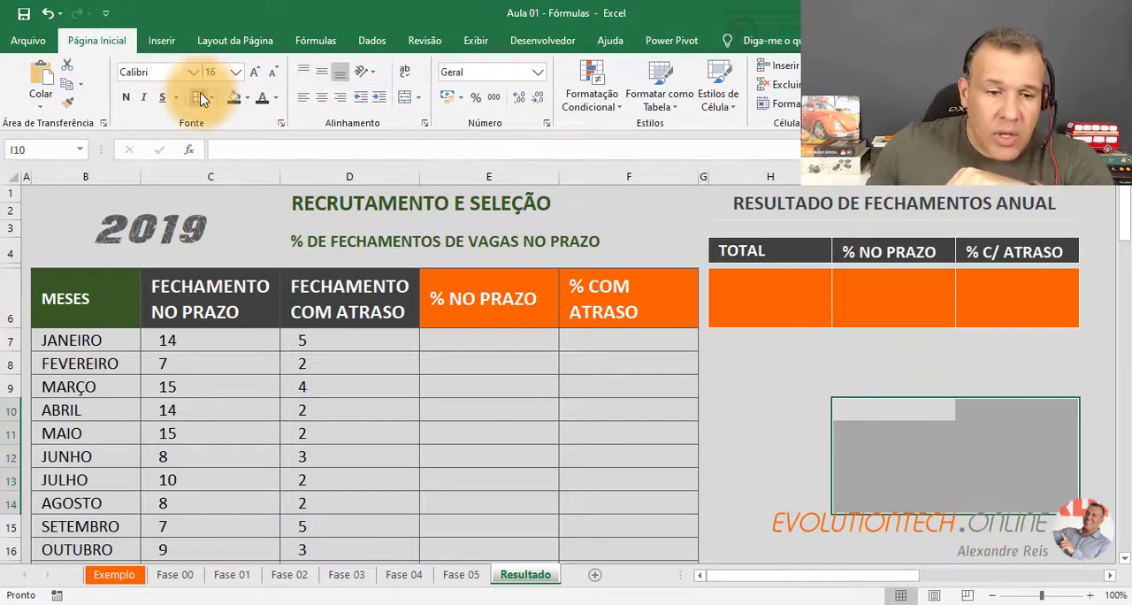
pyautogui.hotkey('ctrl', '1')
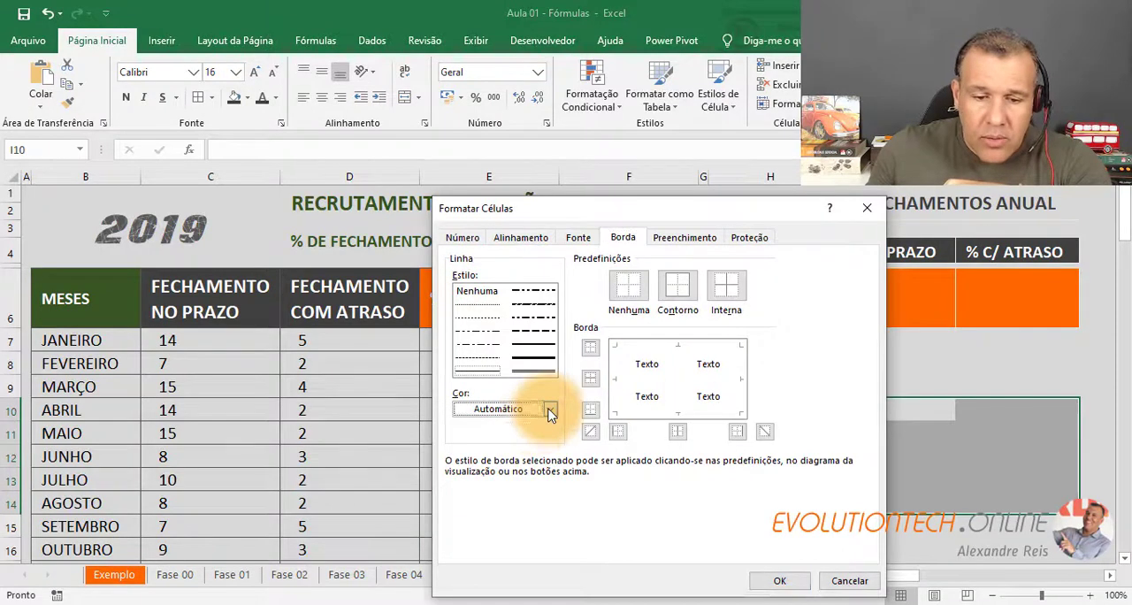
pyautogui.click(548, 409)
pyautogui.click(483, 298)
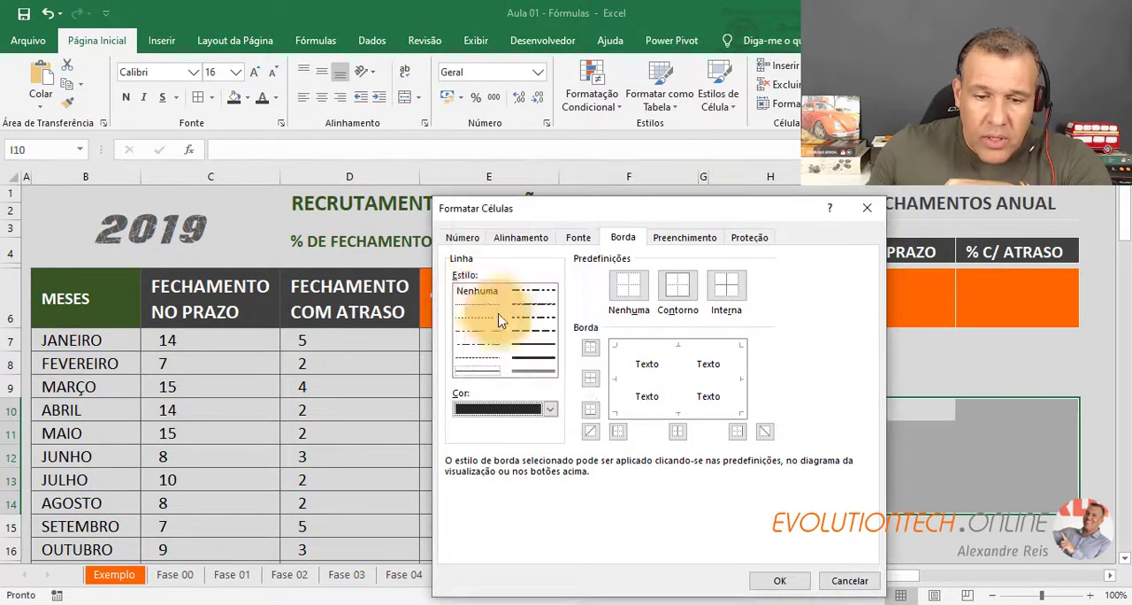
pyautogui.click(677, 285)
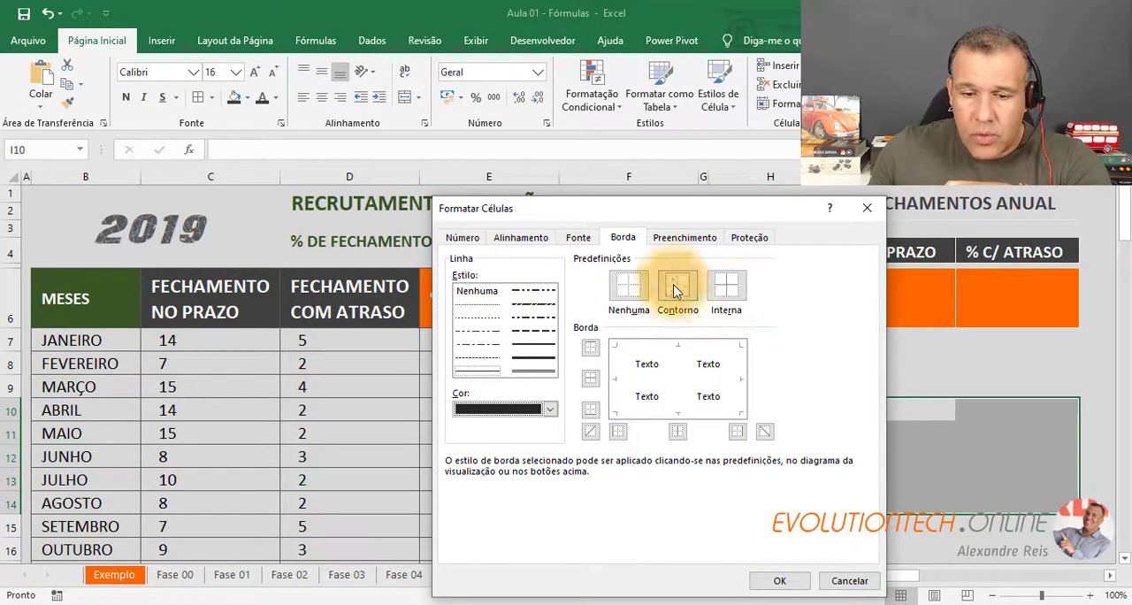
pyautogui.click(726, 285)
pyautogui.click(777, 582)
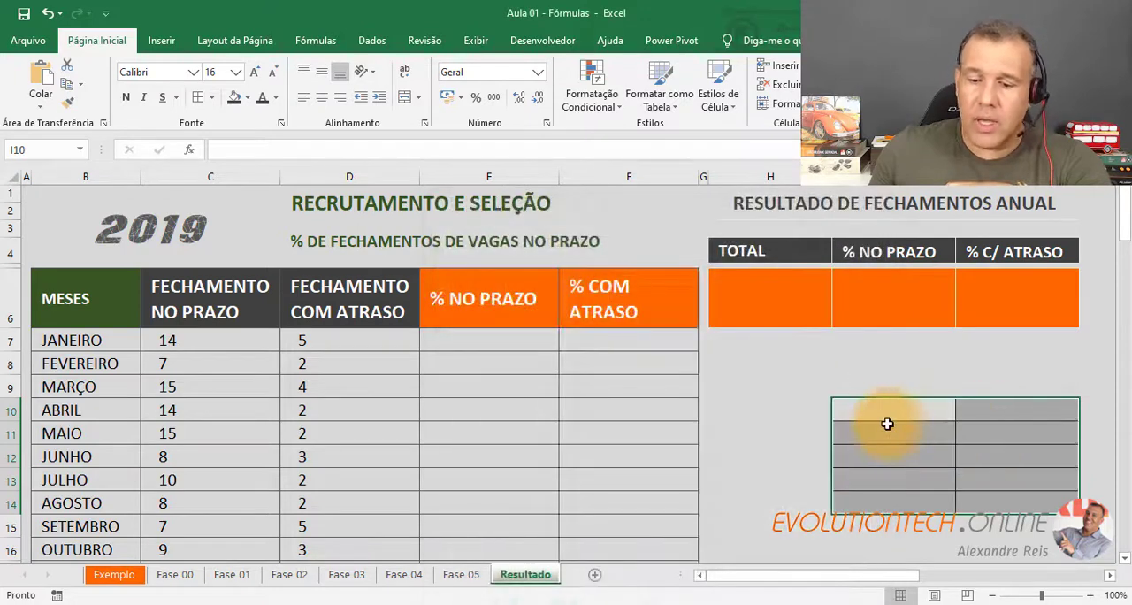
# Enter 1000 in cell I10 and 10 in cell I11 of the bordered example grid.
pyautogui.click(887, 418)
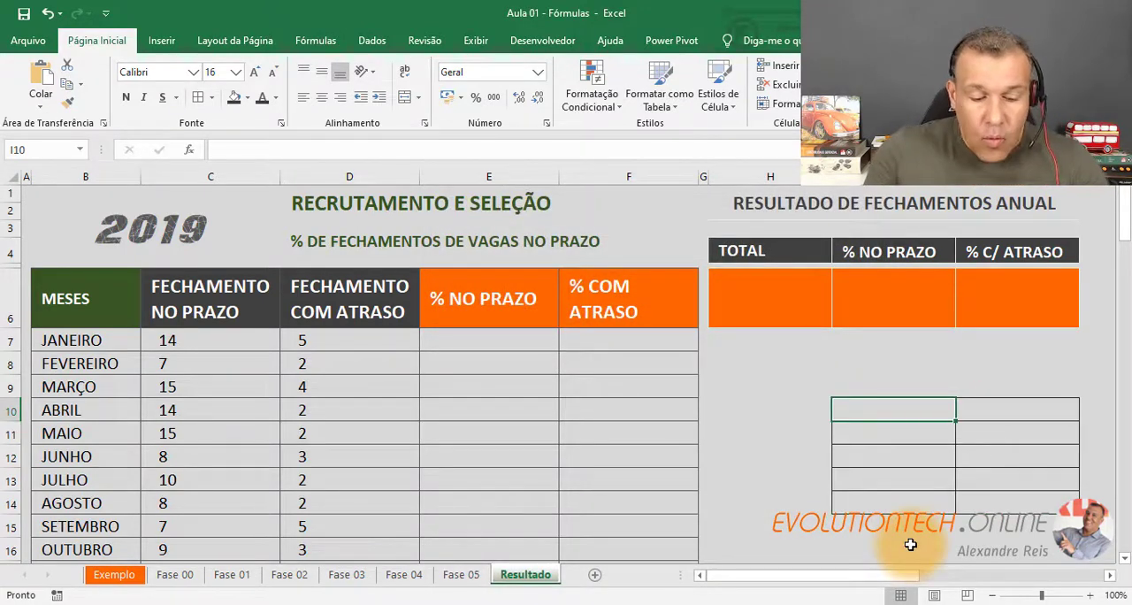
pyautogui.write('1000')
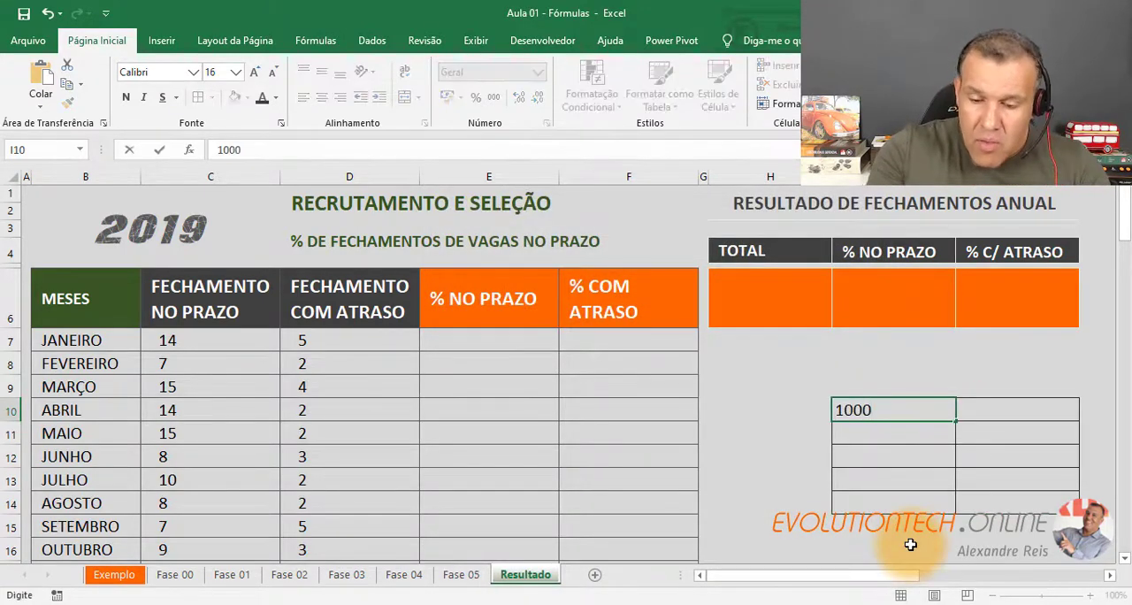
pyautogui.press('Return')
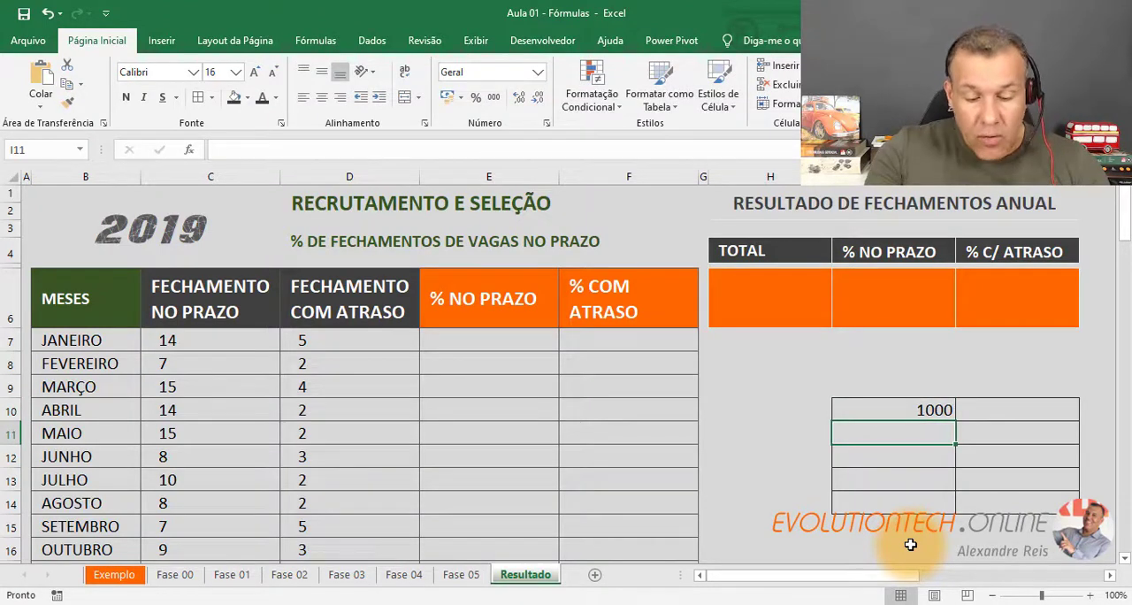
pyautogui.write('10')
pyautogui.press('Return')
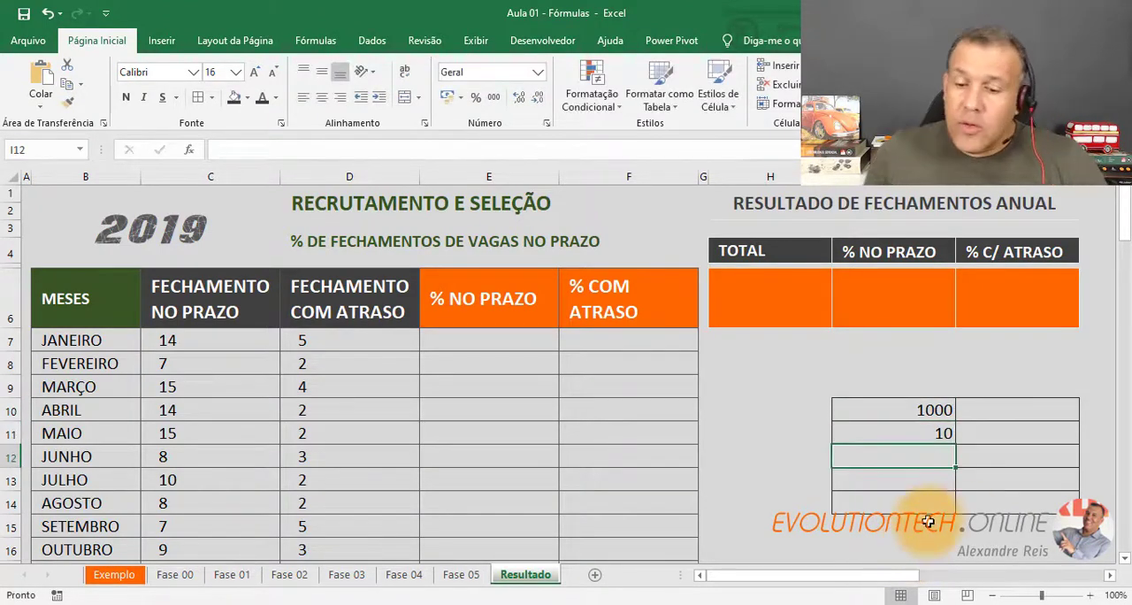
# Divide the part in I11 by the total in I10 by entering =I11/I10 in cell I12.
pyautogui.click(935, 432)
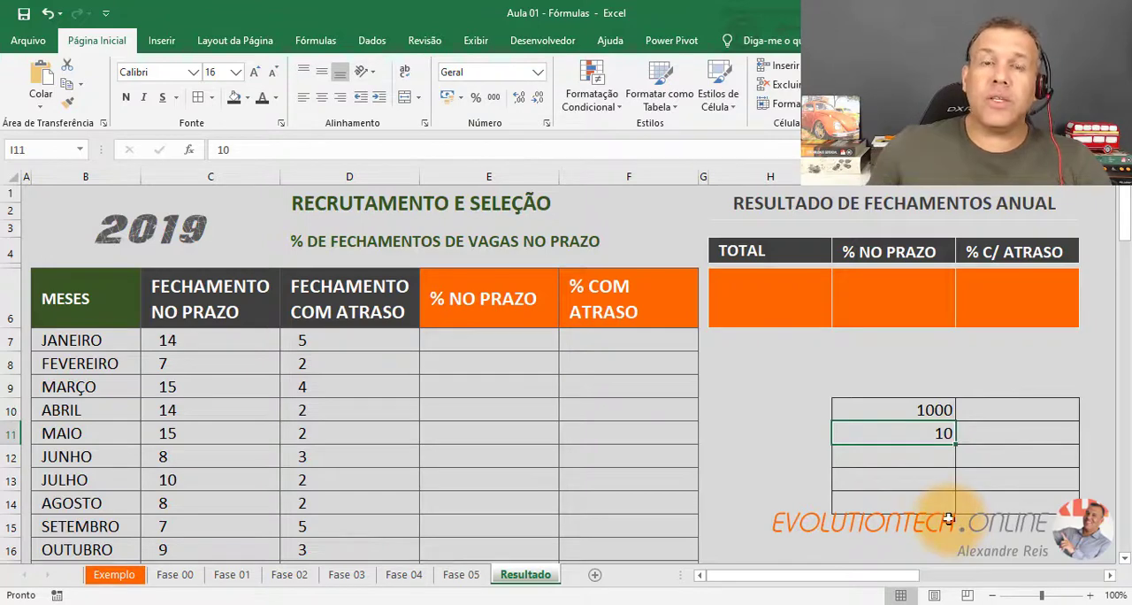
pyautogui.click(920, 409)
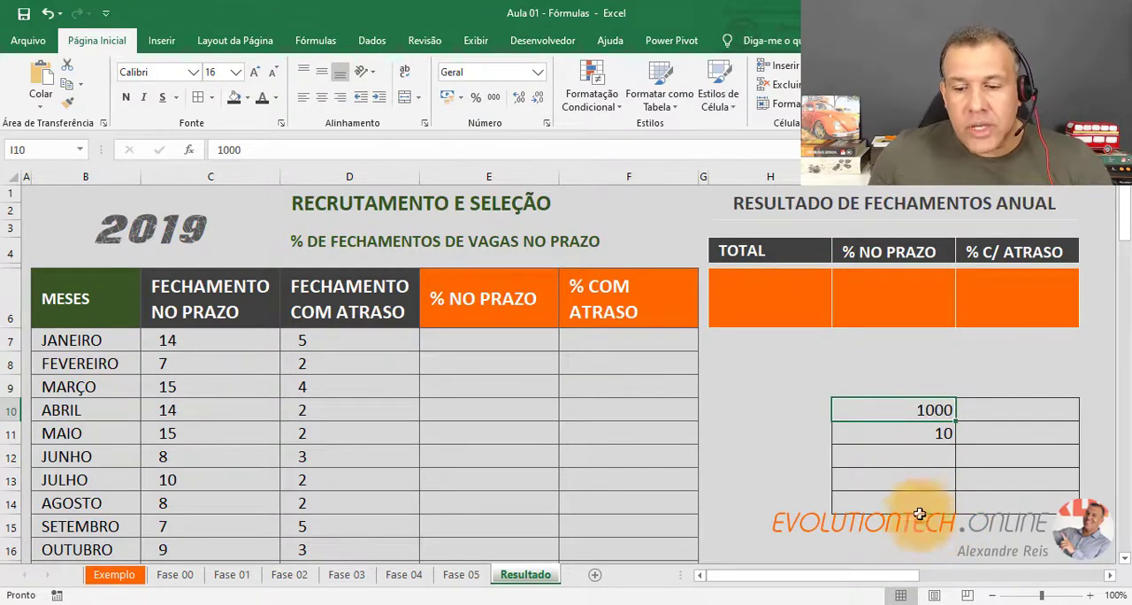
pyautogui.click(904, 432)
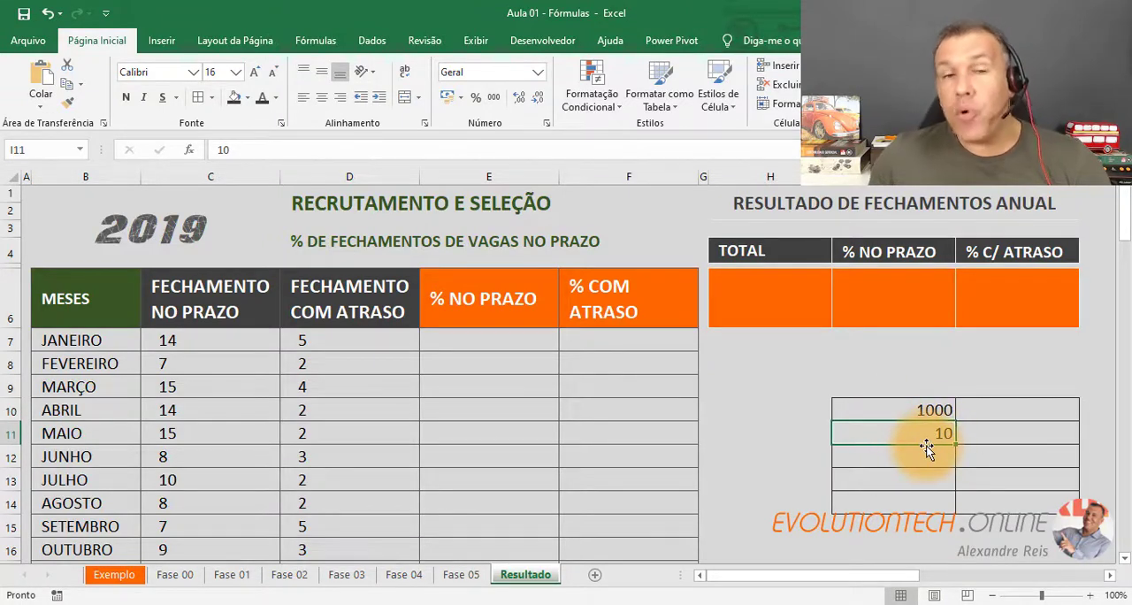
pyautogui.click(916, 410)
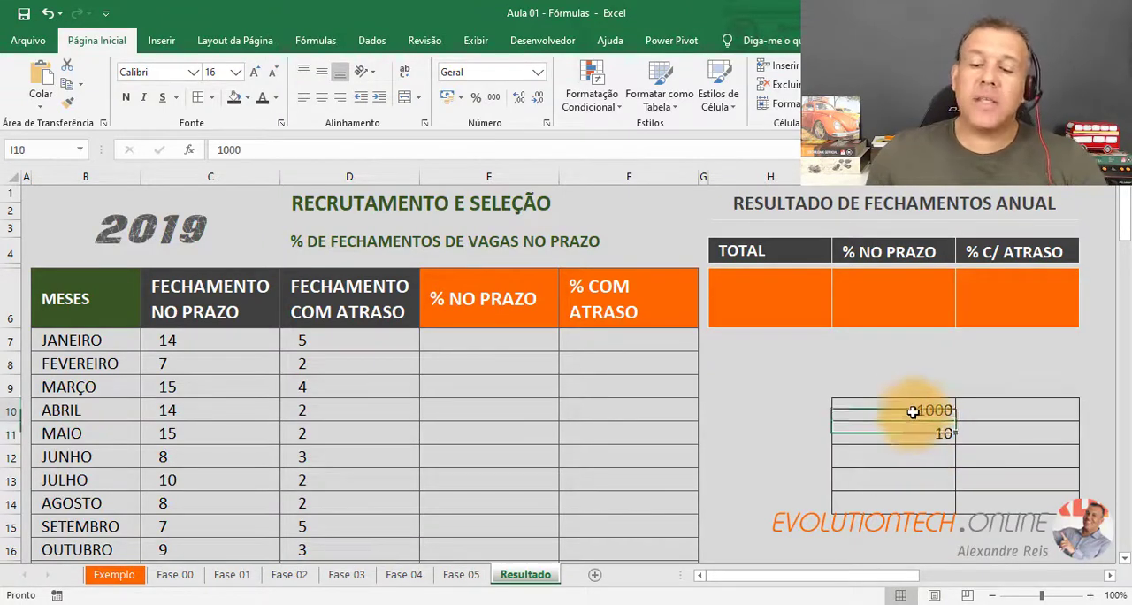
pyautogui.click(906, 461)
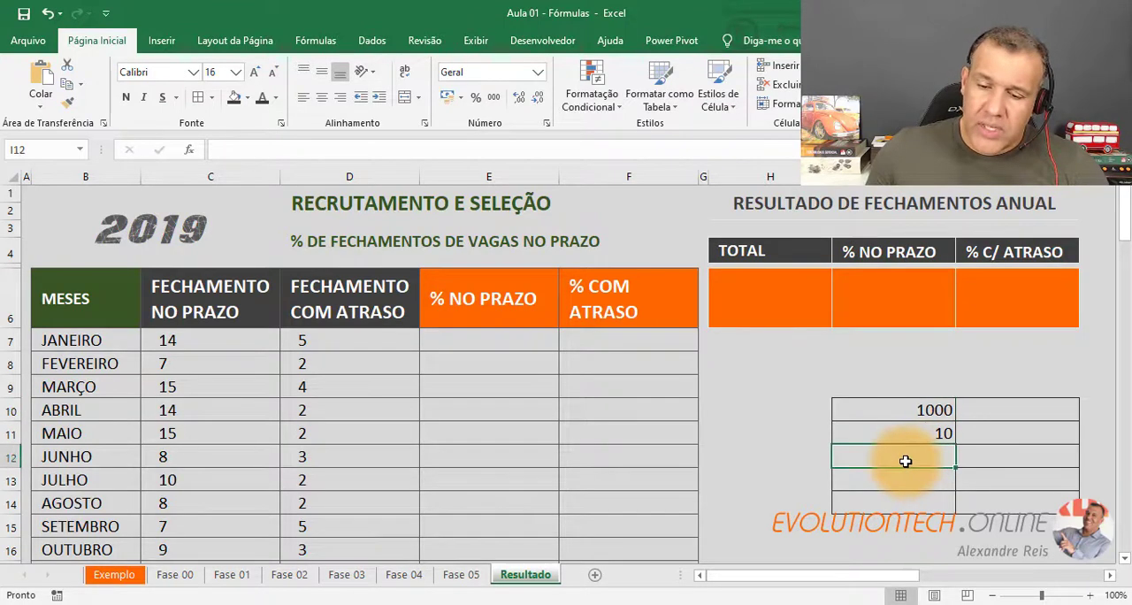
pyautogui.write('=')
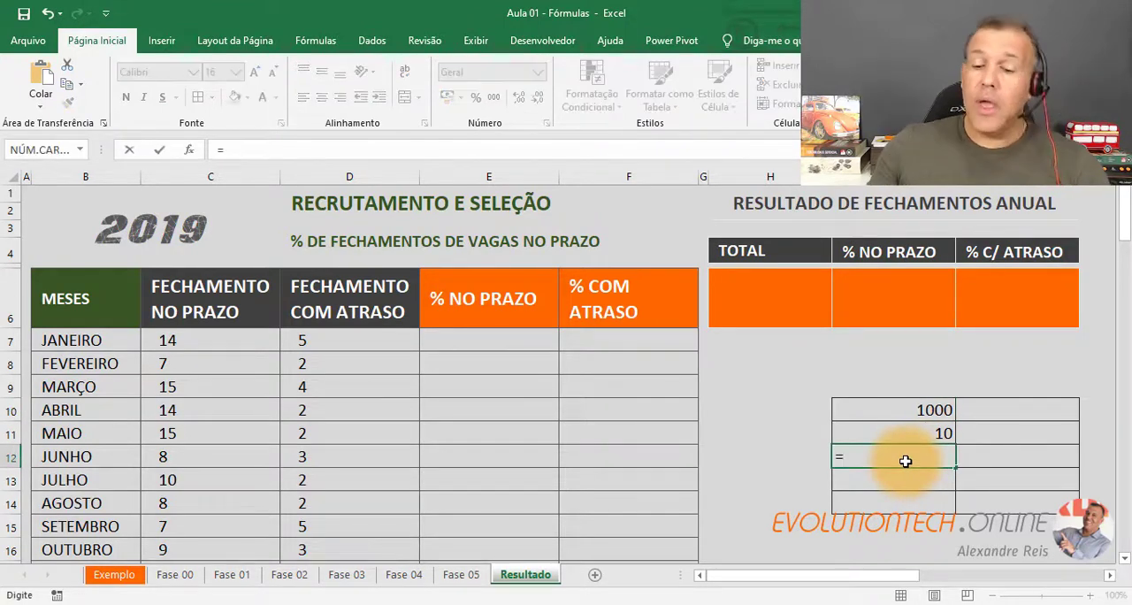
pyautogui.click(919, 433)
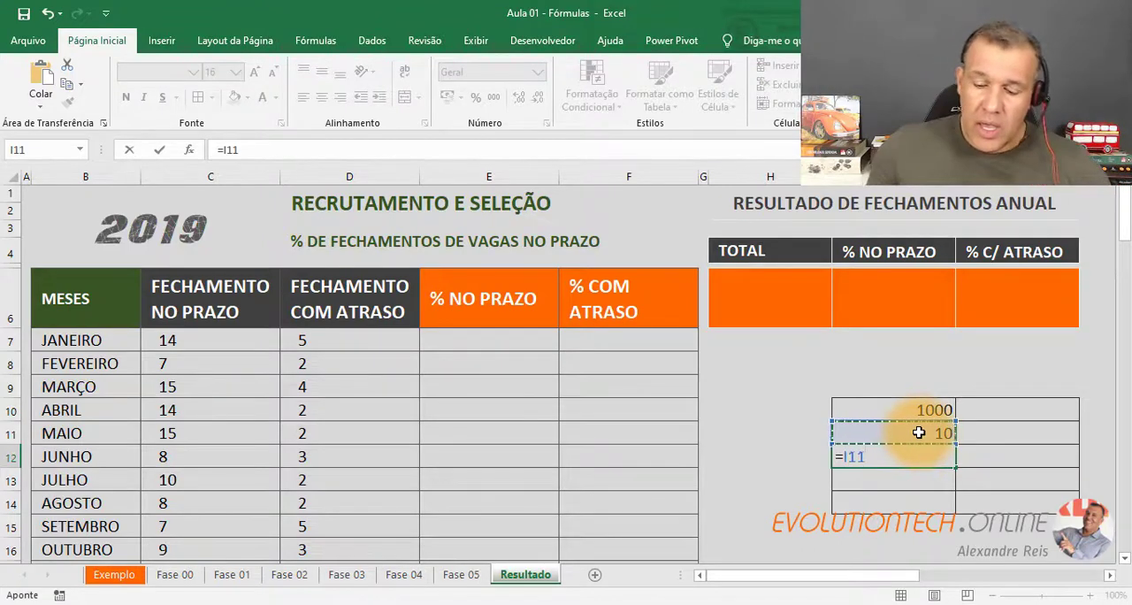
pyautogui.write('/')
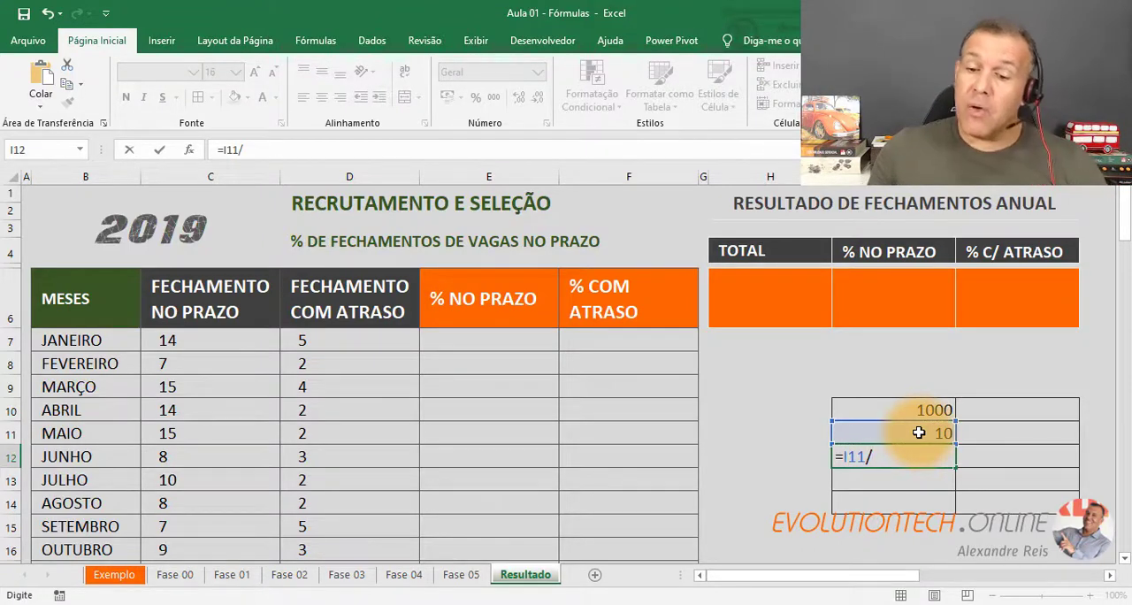
pyautogui.click(918, 411)
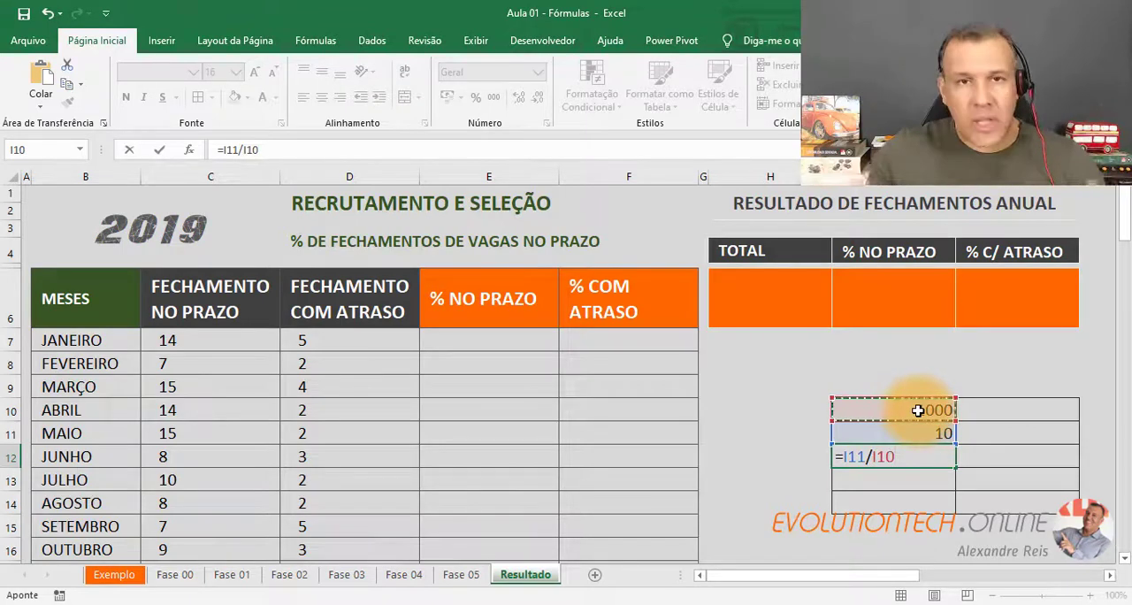
pyautogui.press('Return')
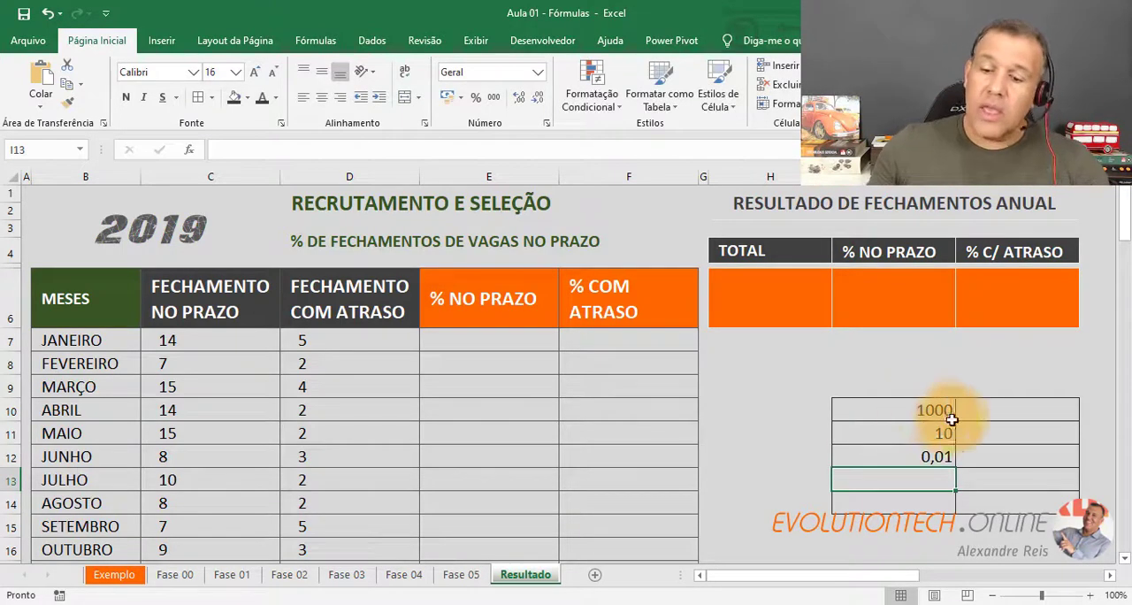
# Format the result in cell I12 as Porcentagem with two decimal places.
pyautogui.click(881, 455)
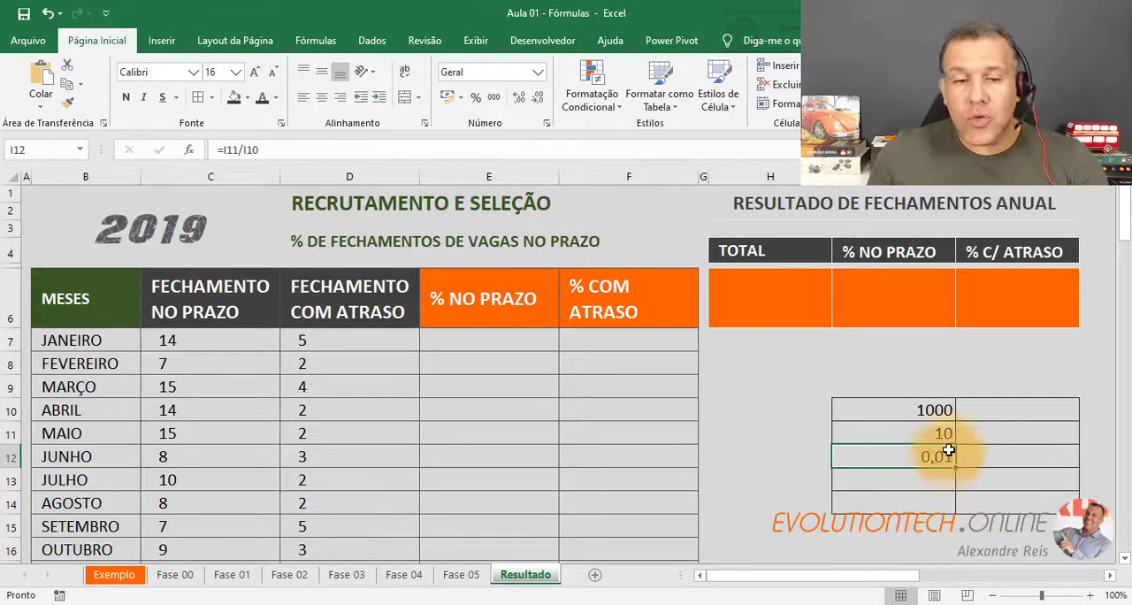
pyautogui.click(476, 103)
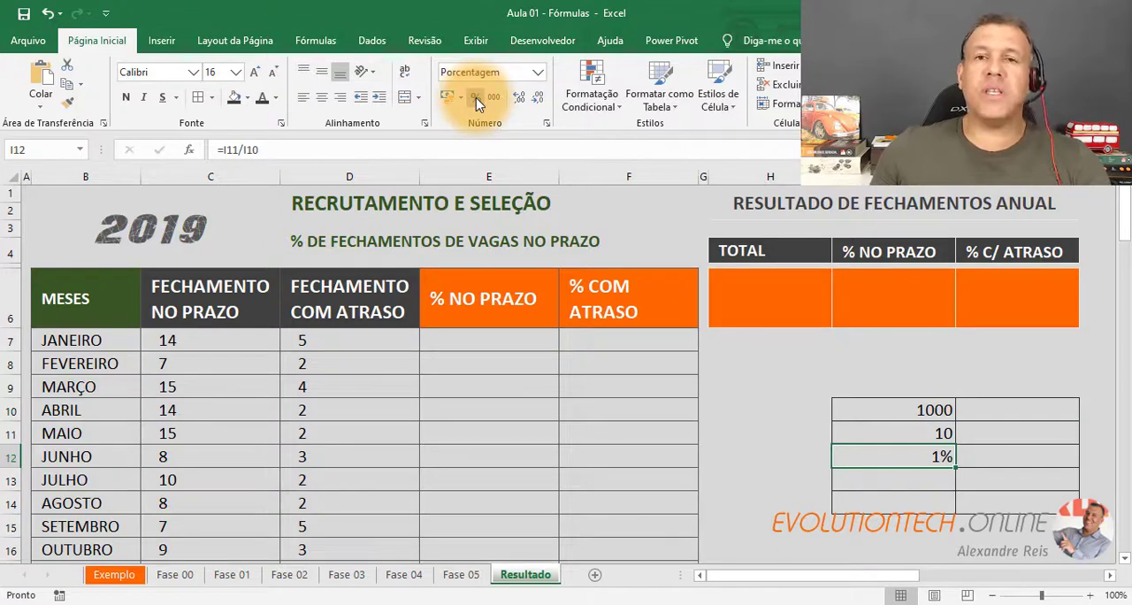
pyautogui.click(538, 73)
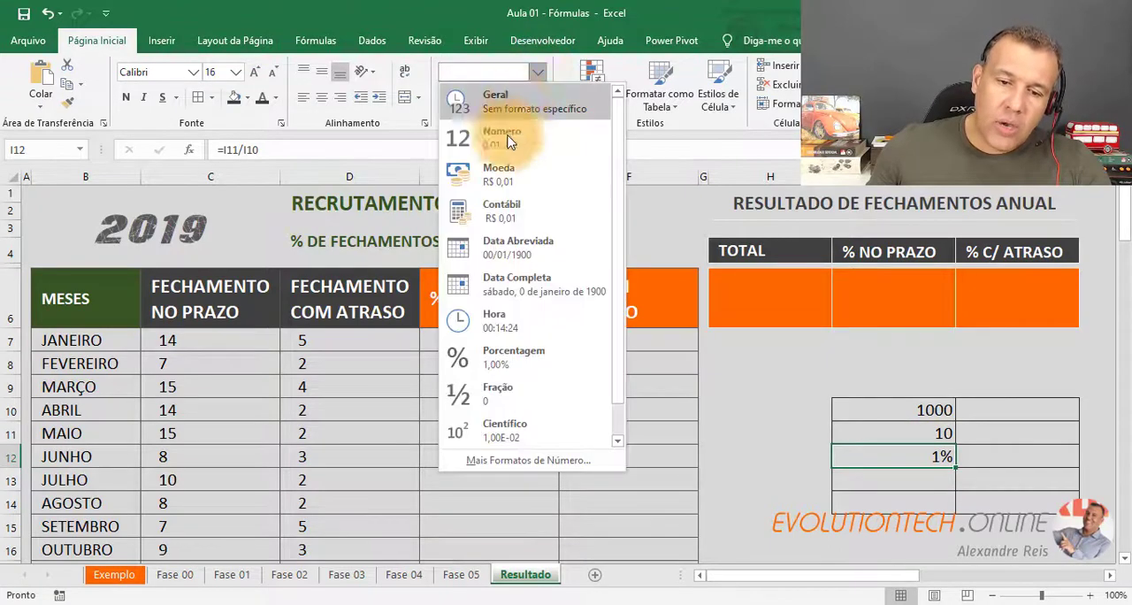
pyautogui.click(531, 363)
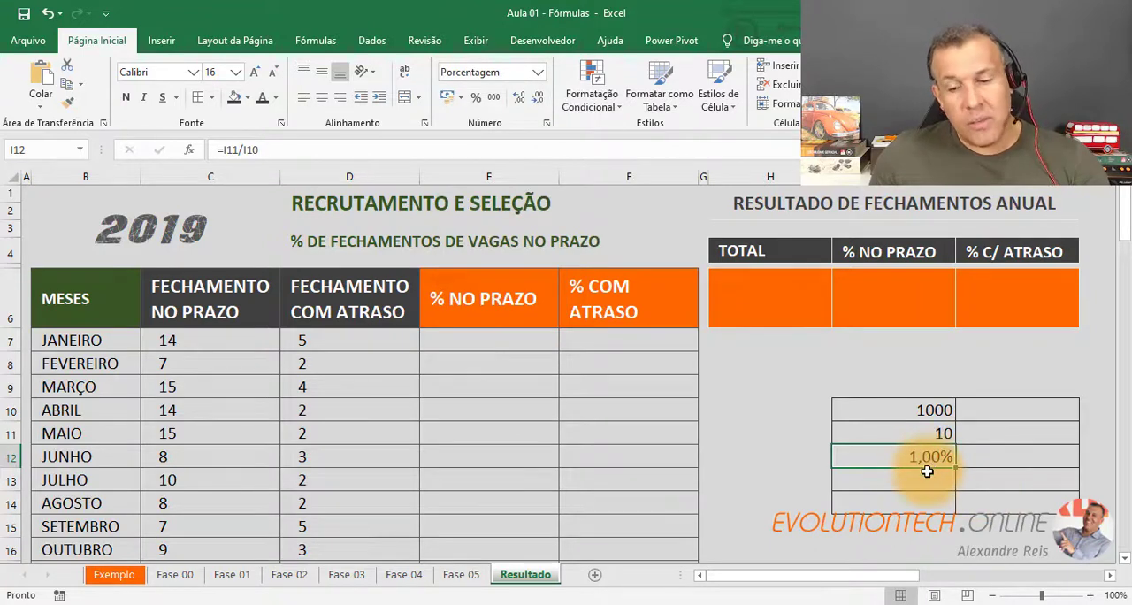
# Replace the part value in cell I11 of the example grid with 99.
pyautogui.click(918, 435)
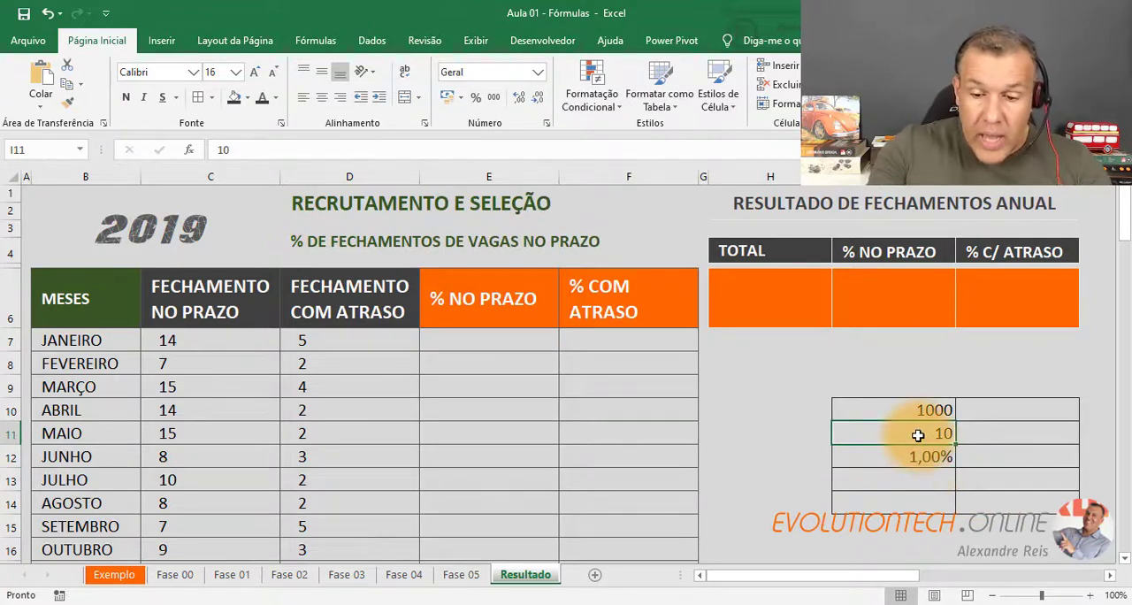
pyautogui.write('99')
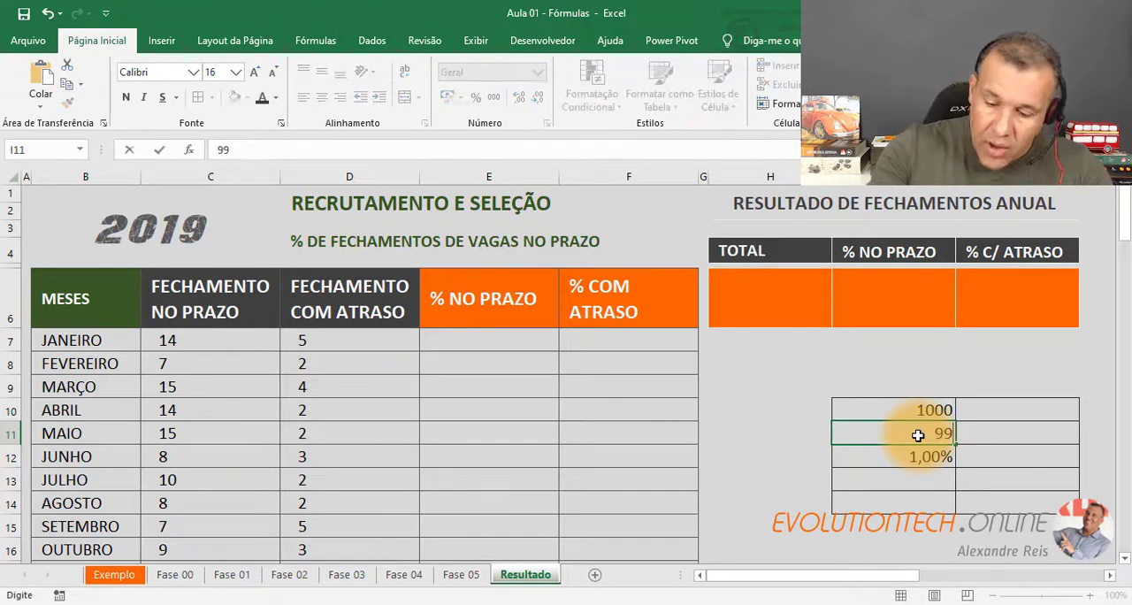
pyautogui.press('Return')
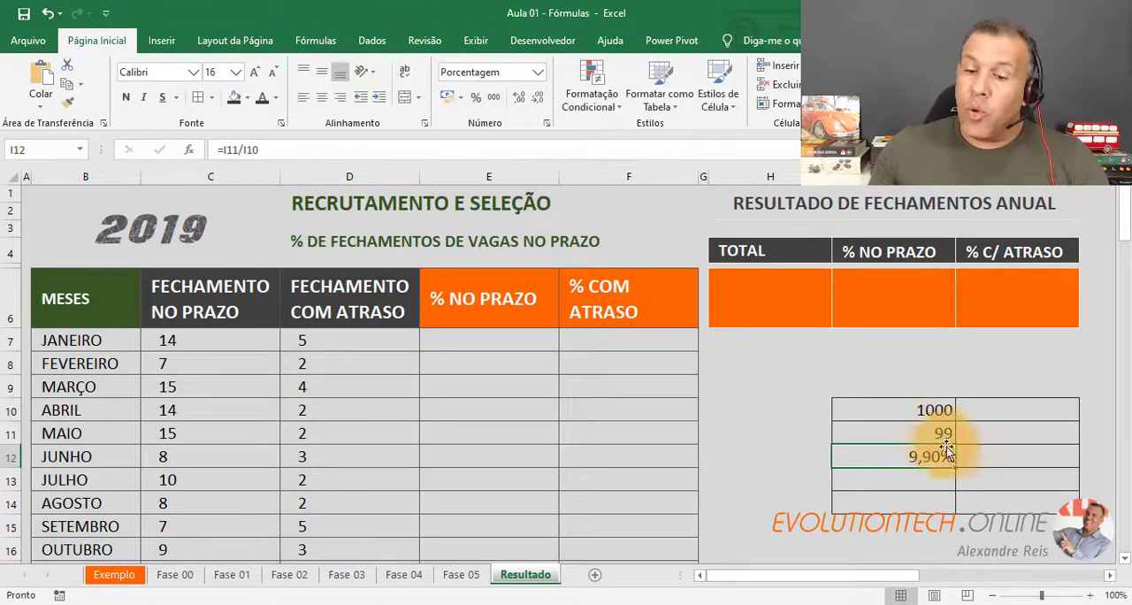
# Examine how the percentage in I12 relates to the part in I11 and the total in I10.
pyautogui.click(940, 430)
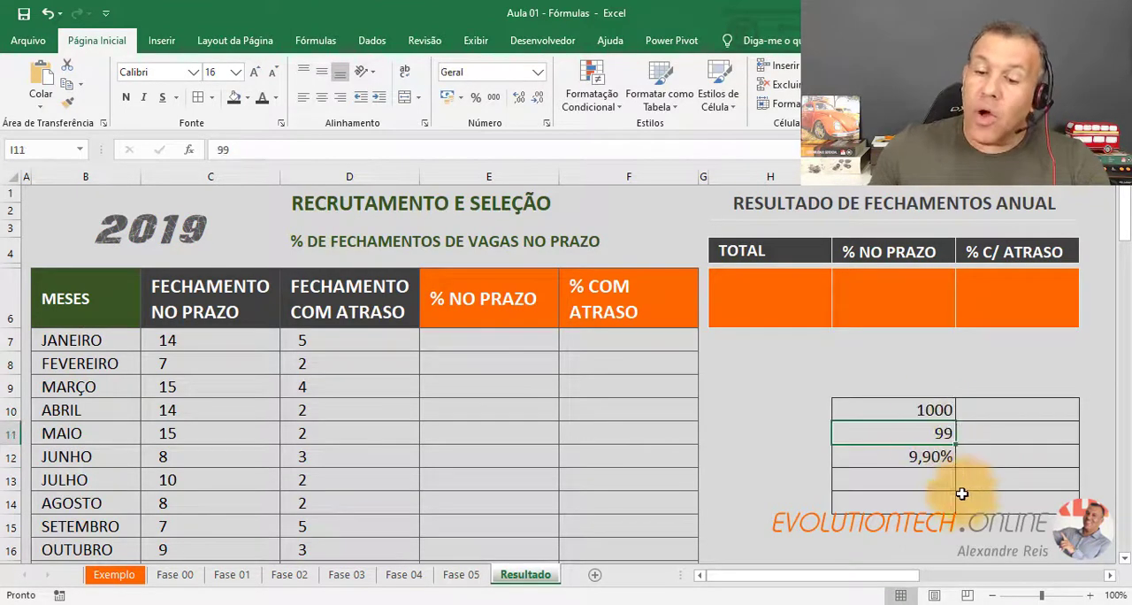
pyautogui.click(923, 407)
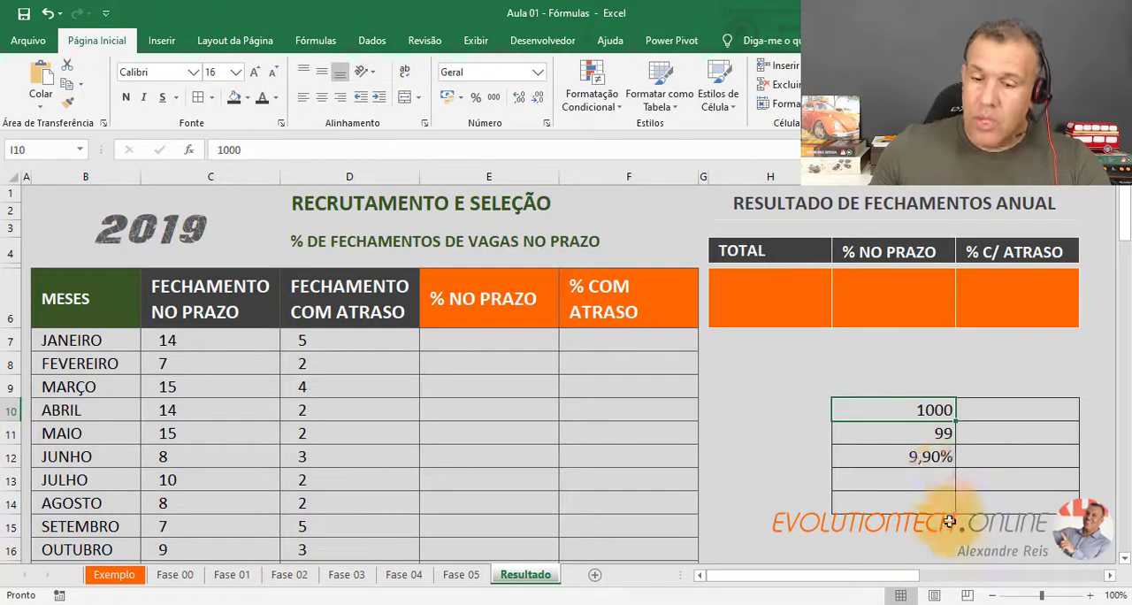
pyautogui.click(920, 456)
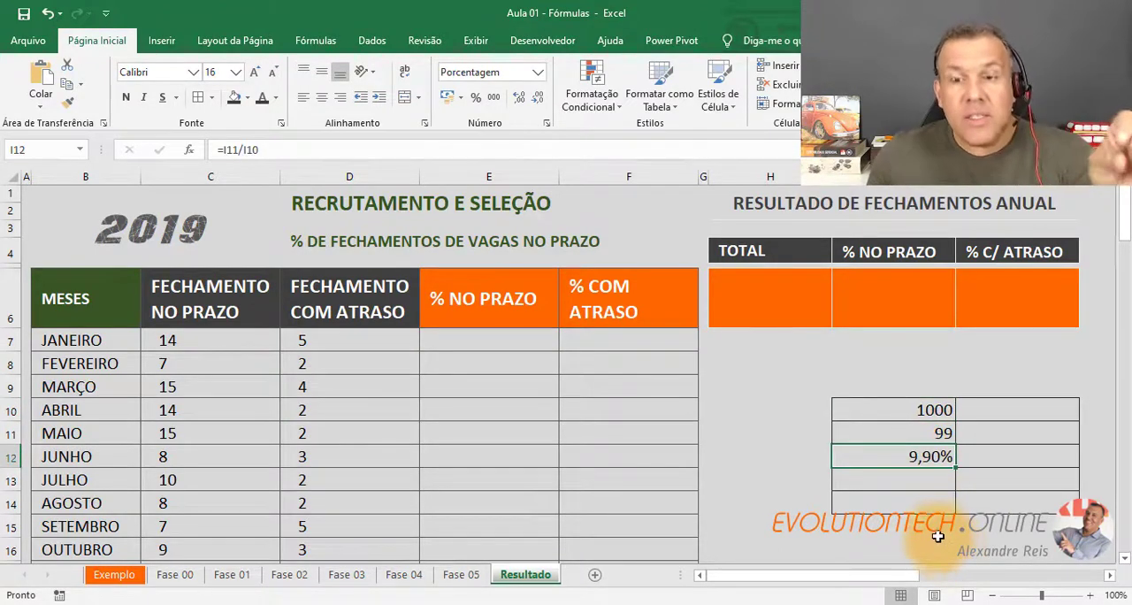
pyautogui.click(920, 437)
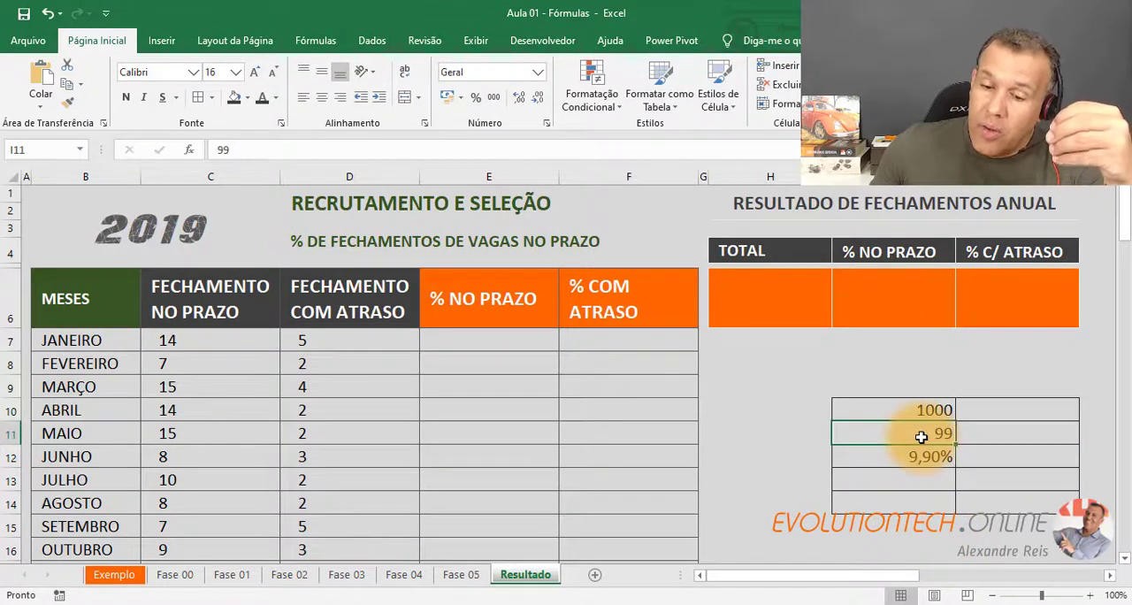
pyautogui.click(889, 407)
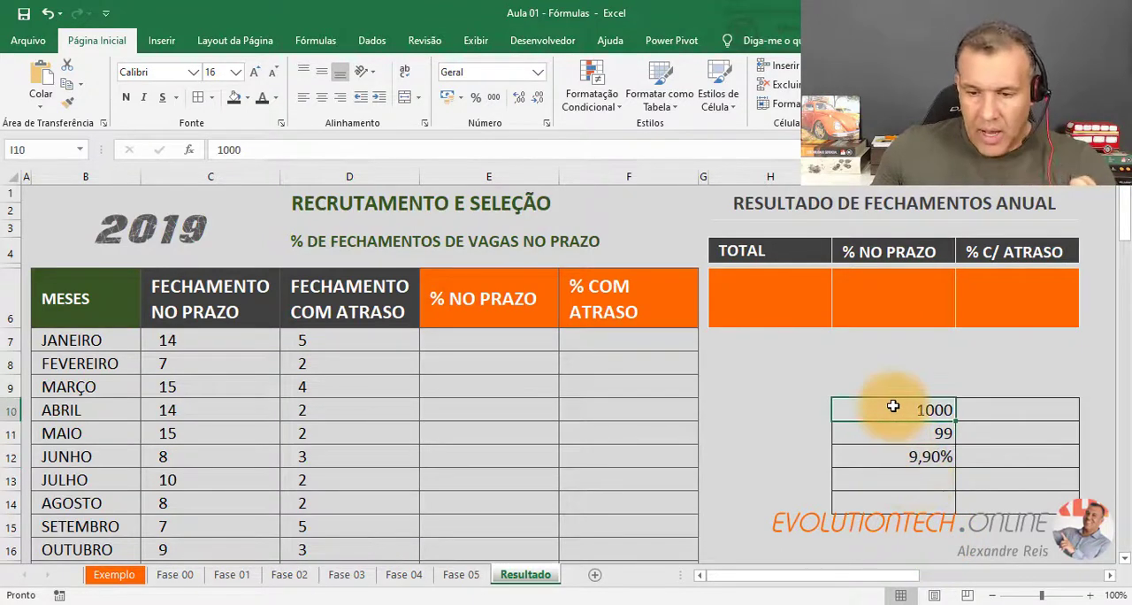
pyautogui.click(943, 454)
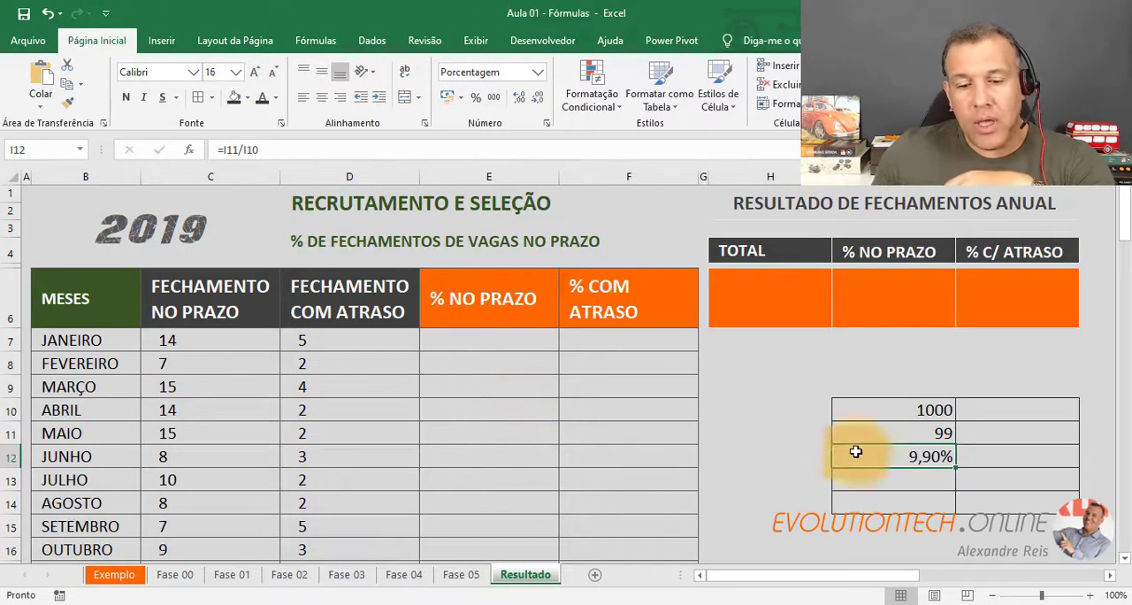
pyautogui.click(884, 417)
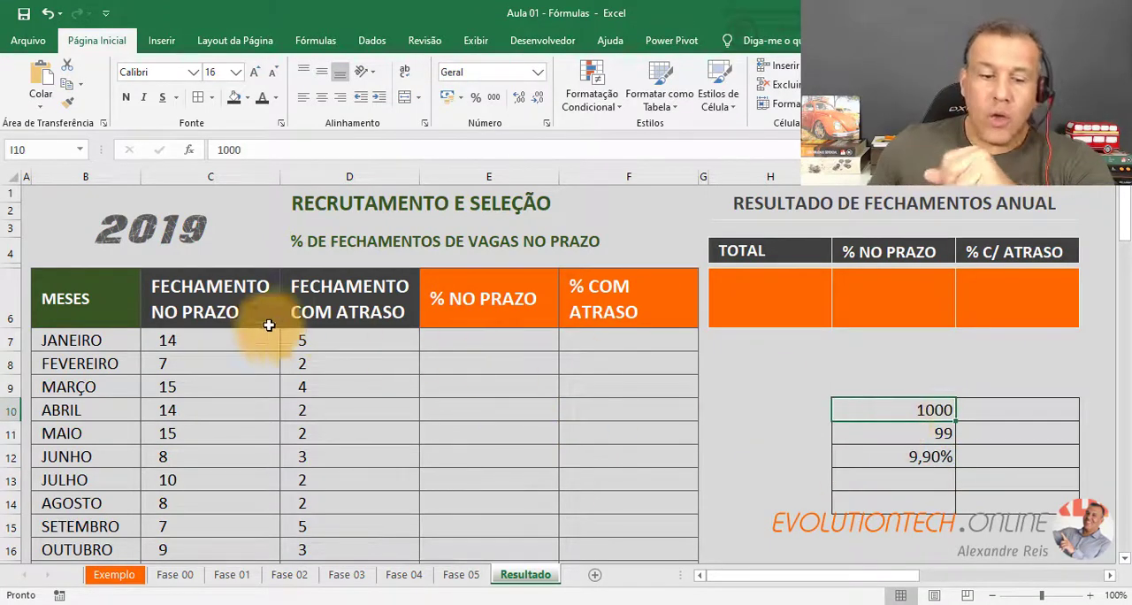
# Add up January's on-time and late closings in its % NO PRAZO cell E7 with =SOMA(C7:D7).
pyautogui.moveTo(237, 339); pyautogui.dragTo(328, 337)
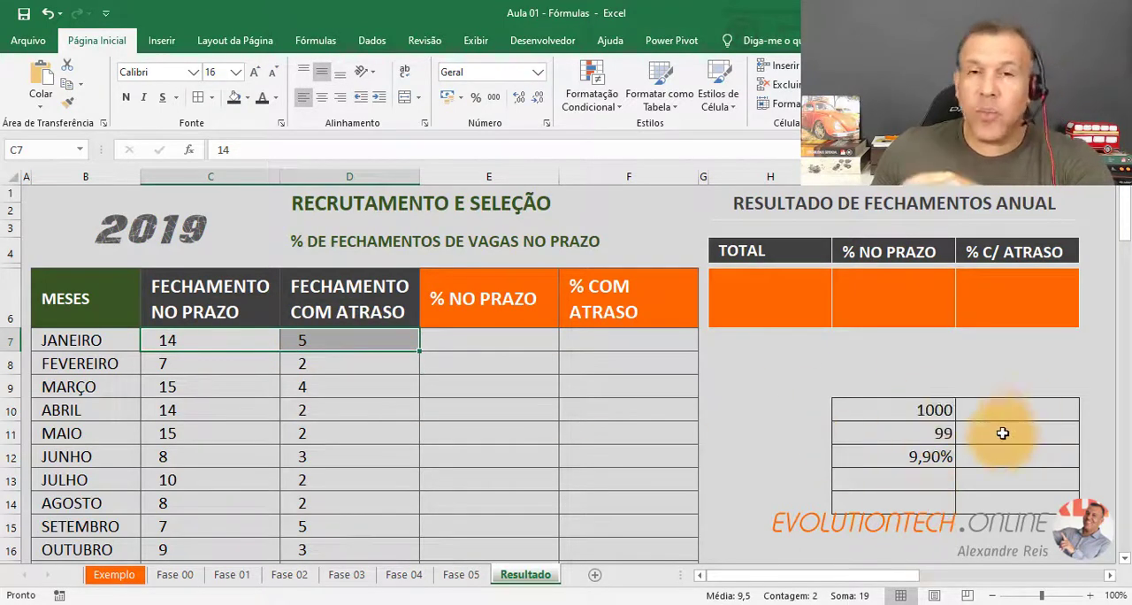
pyautogui.click(512, 337)
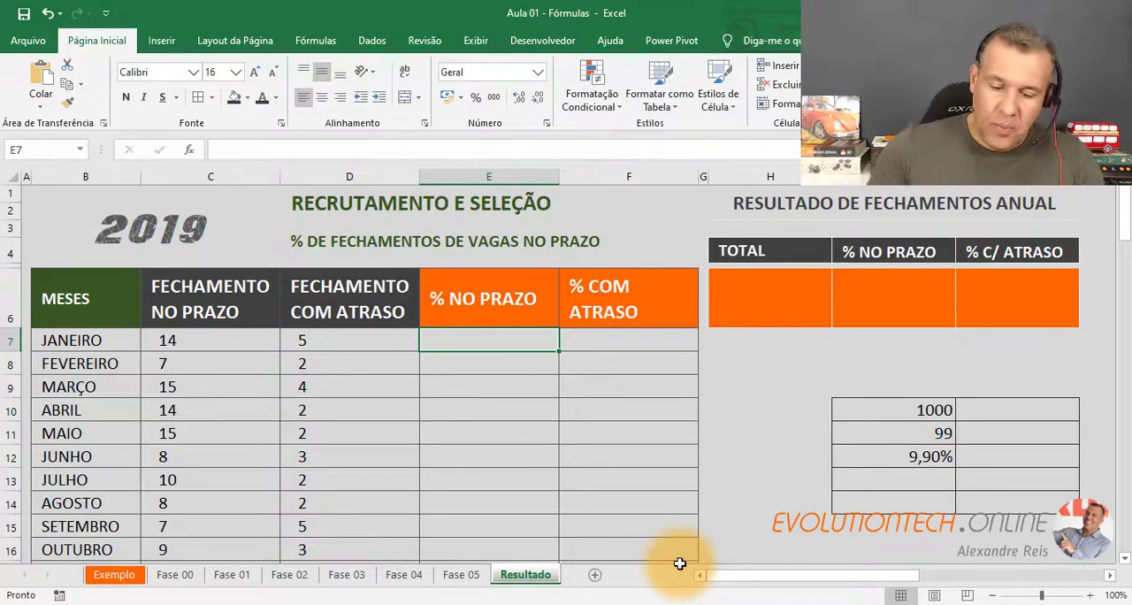
pyautogui.write('=SOM')
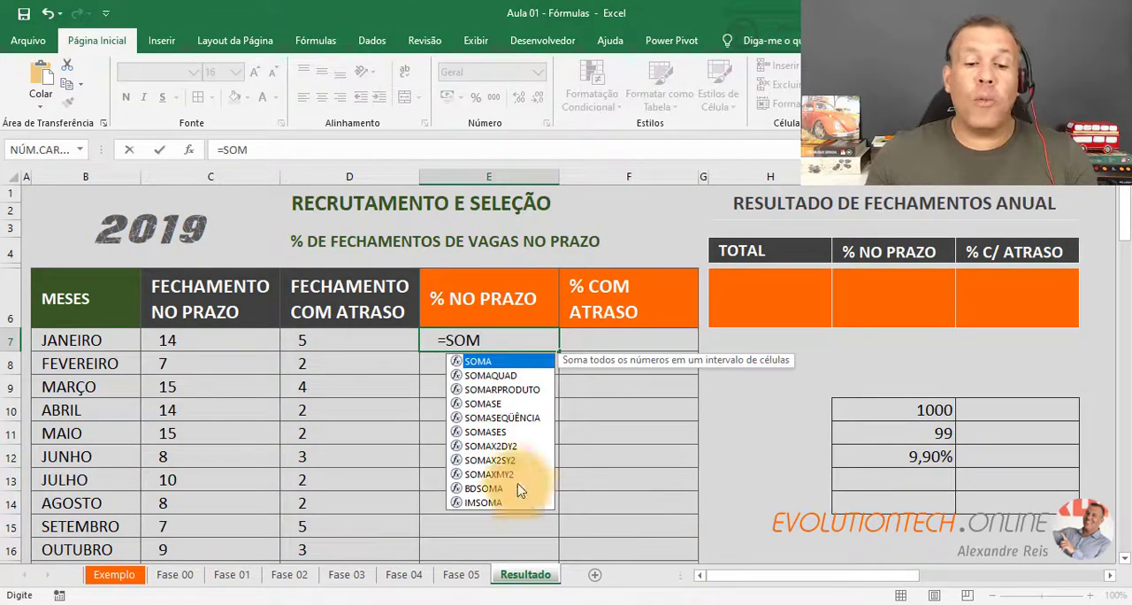
pyautogui.doubleClick(487, 361)
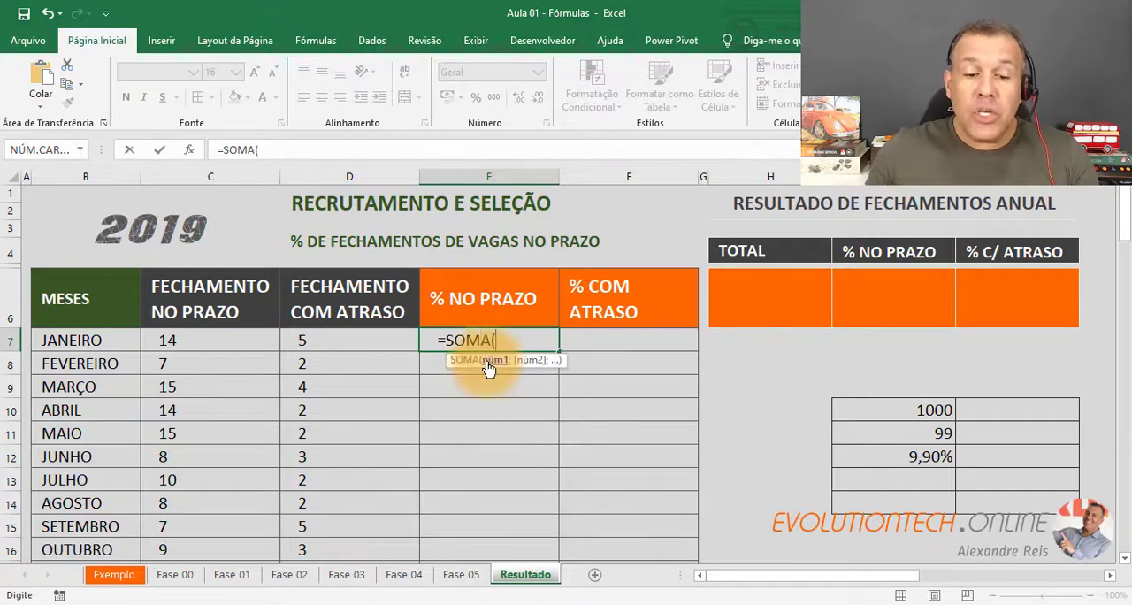
pyautogui.moveTo(232, 339); pyautogui.dragTo(374, 340)
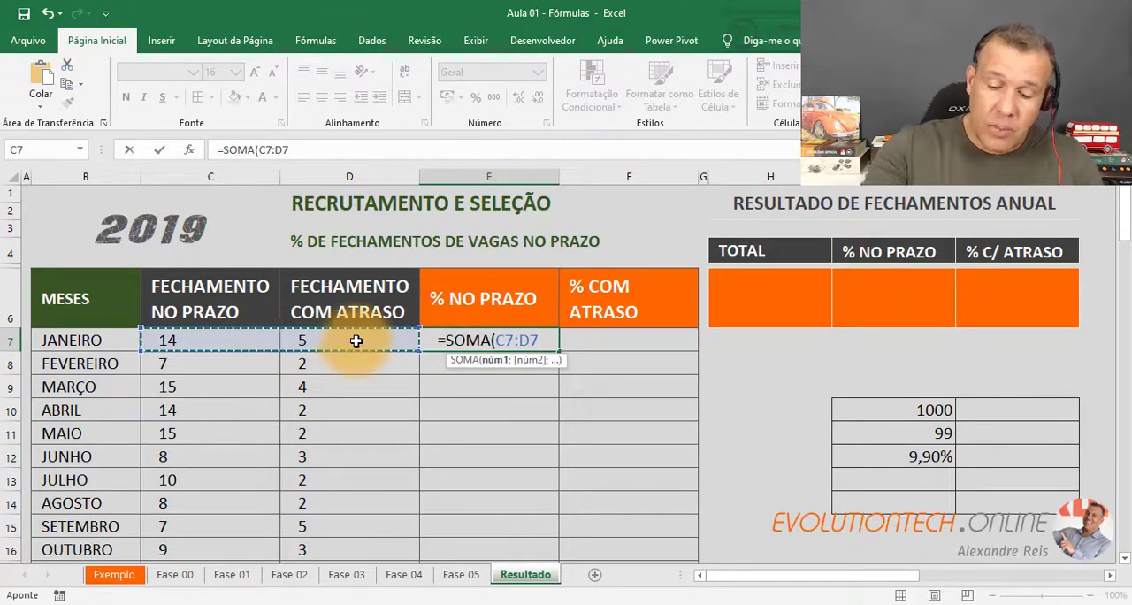
pyautogui.write(')')
pyautogui.press('Return')
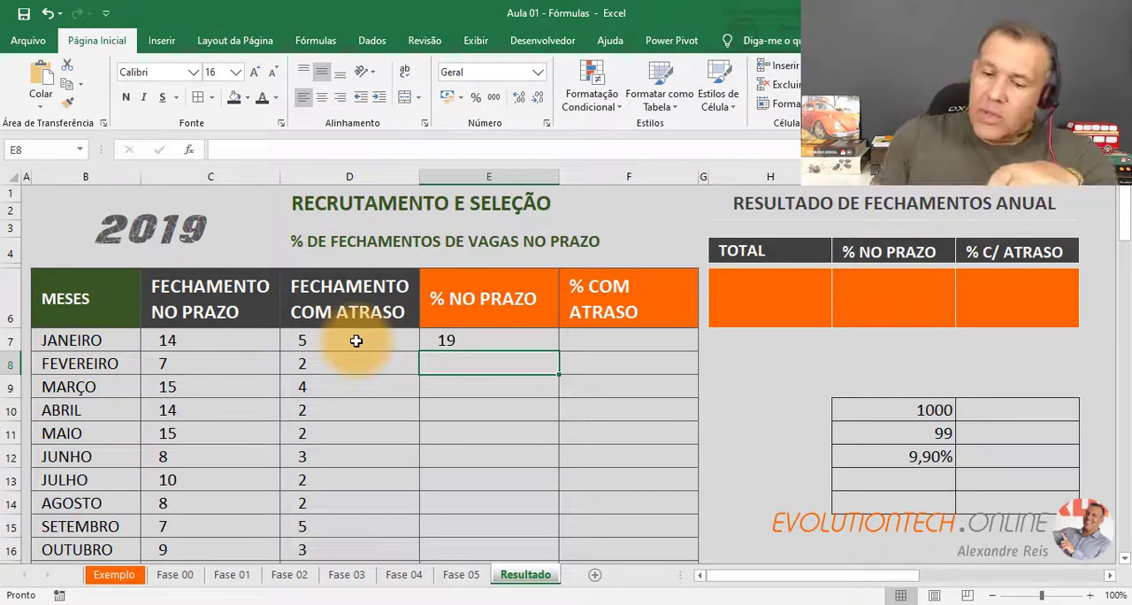
# Compare the sum formula in E7 with the part and total cells of the example grid.
pyautogui.moveTo(938, 387); pyautogui.dragTo(946, 481)
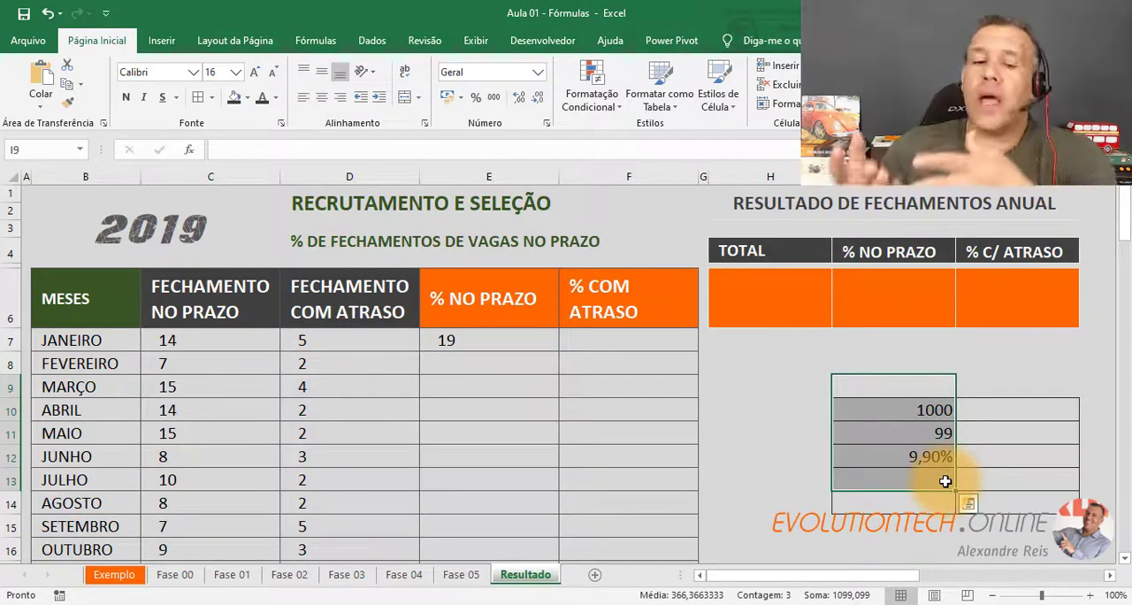
pyautogui.doubleClick(520, 341)
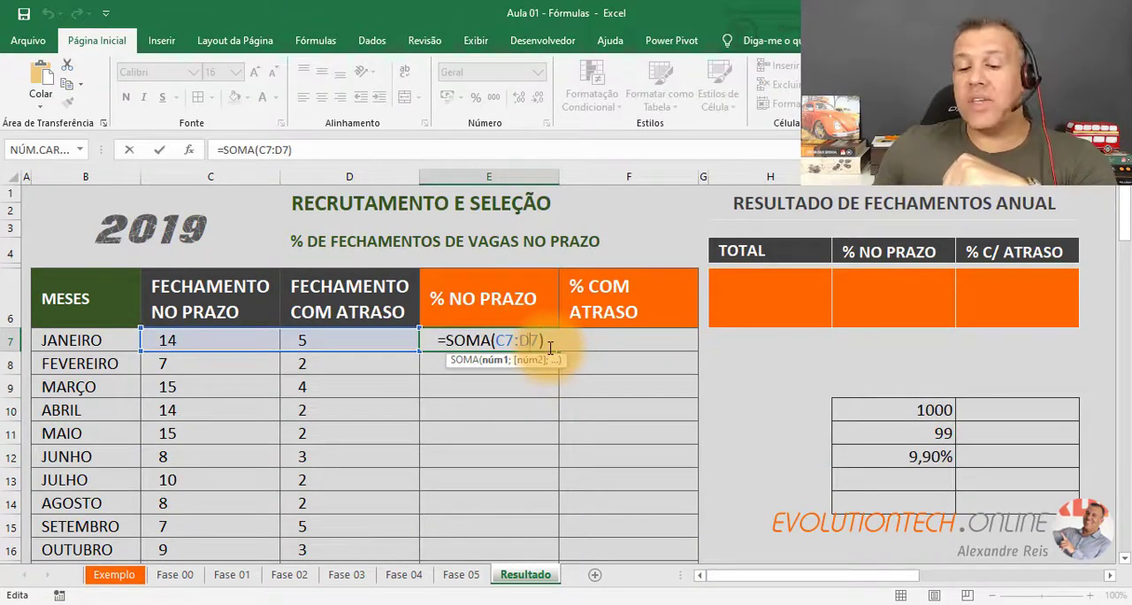
pyautogui.hotkey('ctrl', 'Return')
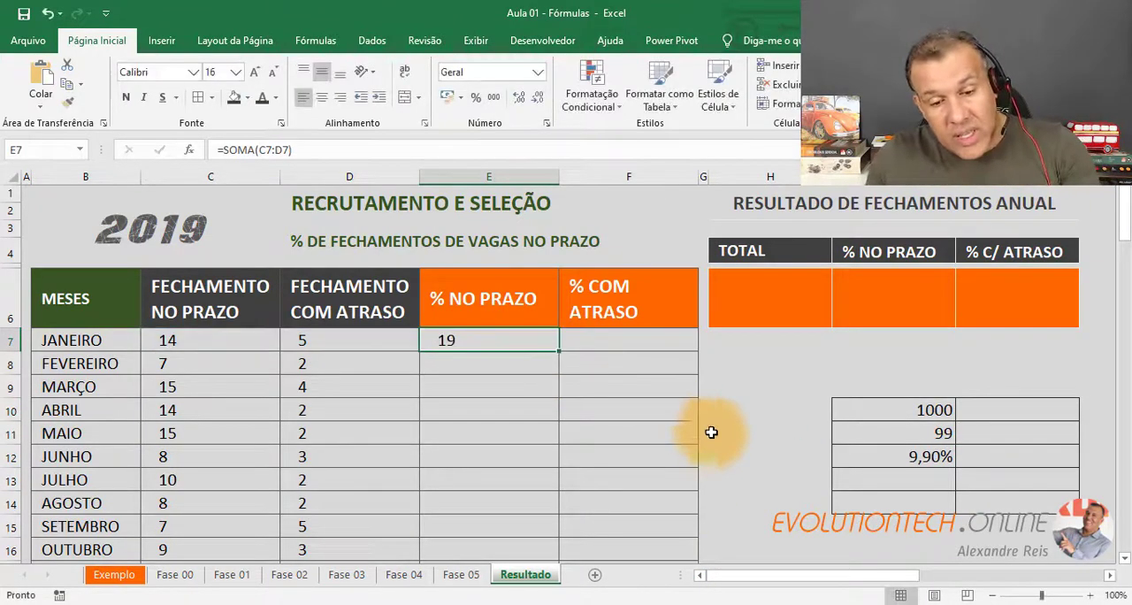
pyautogui.click(887, 434)
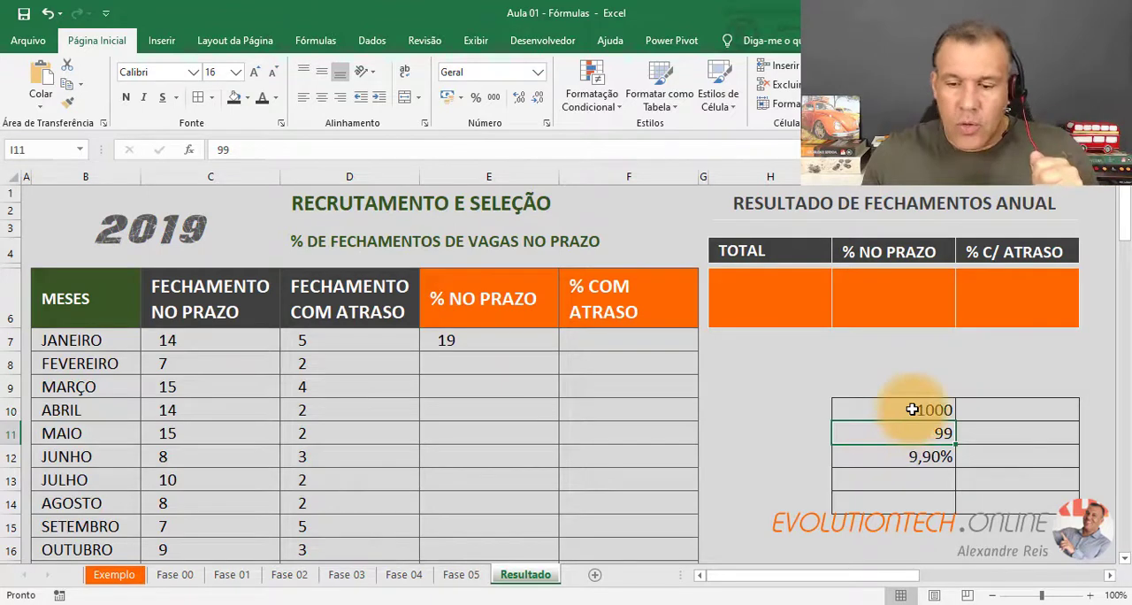
pyautogui.click(909, 408)
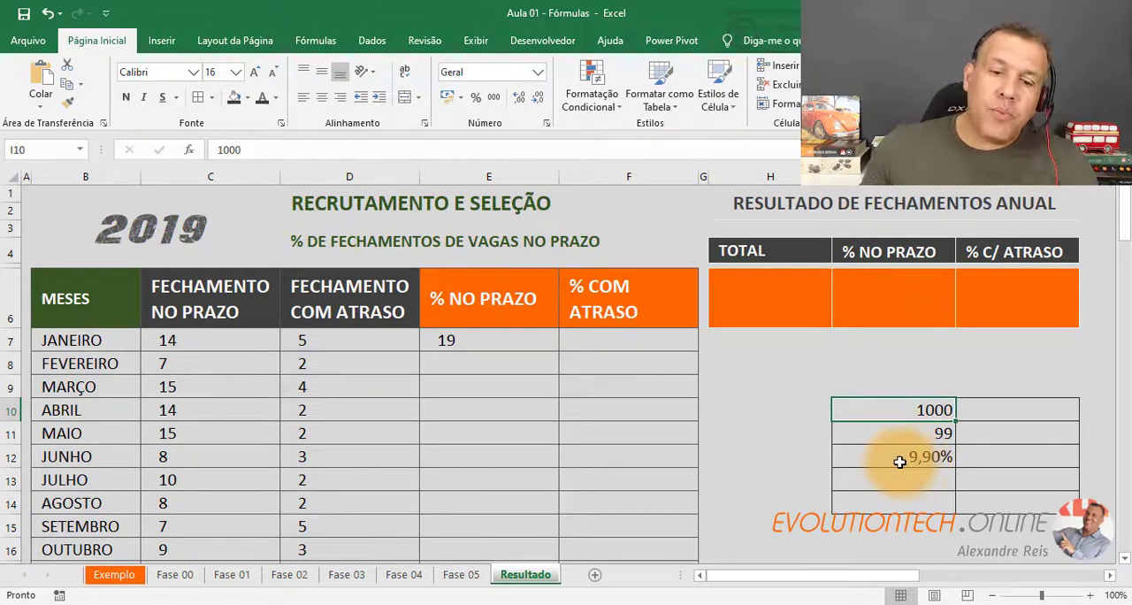
# Change January's % NO PRAZO formula in E7 to =C7 / SOMA(C7:D7), dividing the on-time closings by the month's total.
pyautogui.click(508, 343)
pyautogui.doubleClick(508, 343)
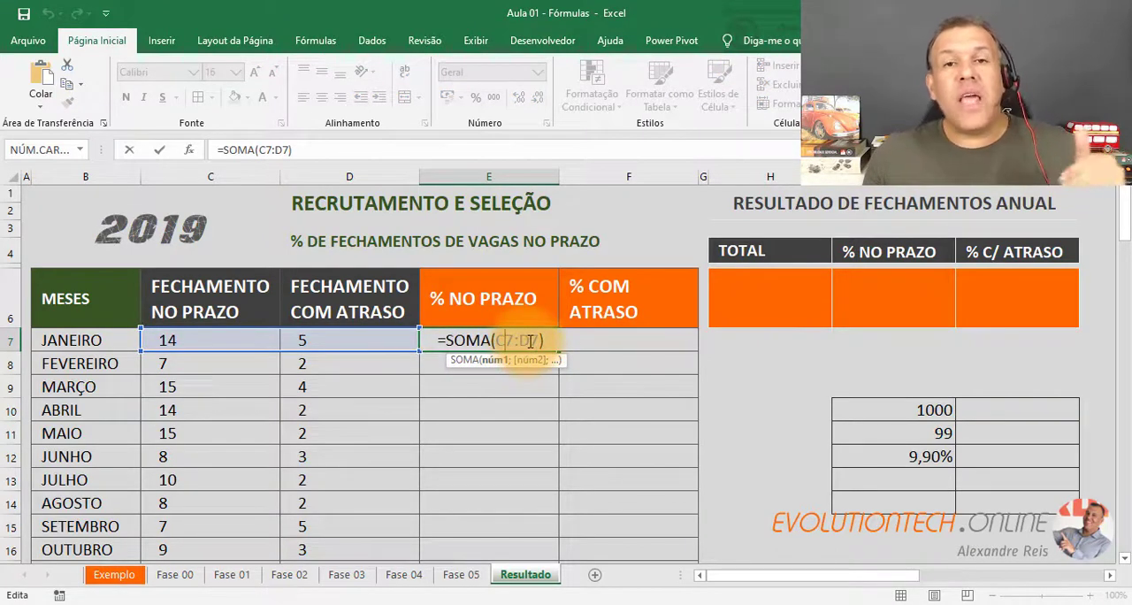
pyautogui.click(448, 340)
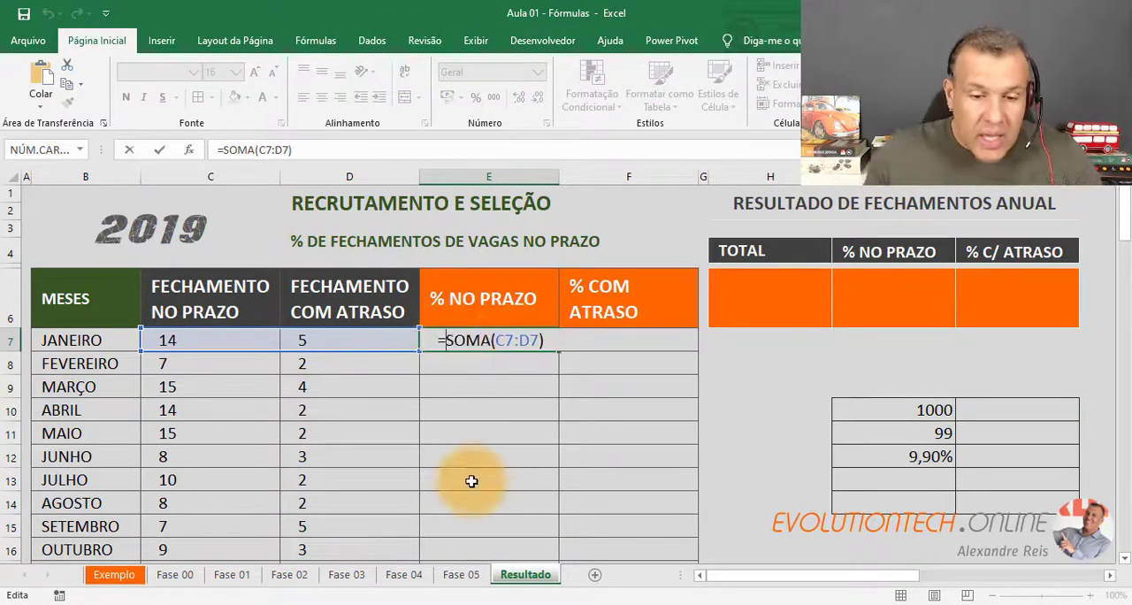
pyautogui.click(258, 340)
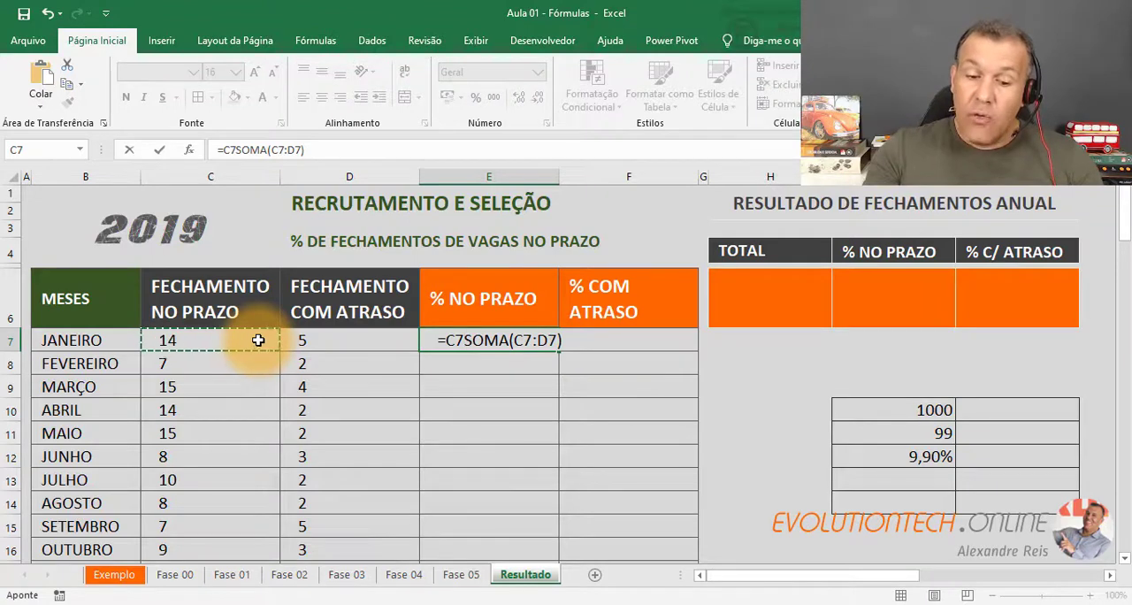
pyautogui.write('/')
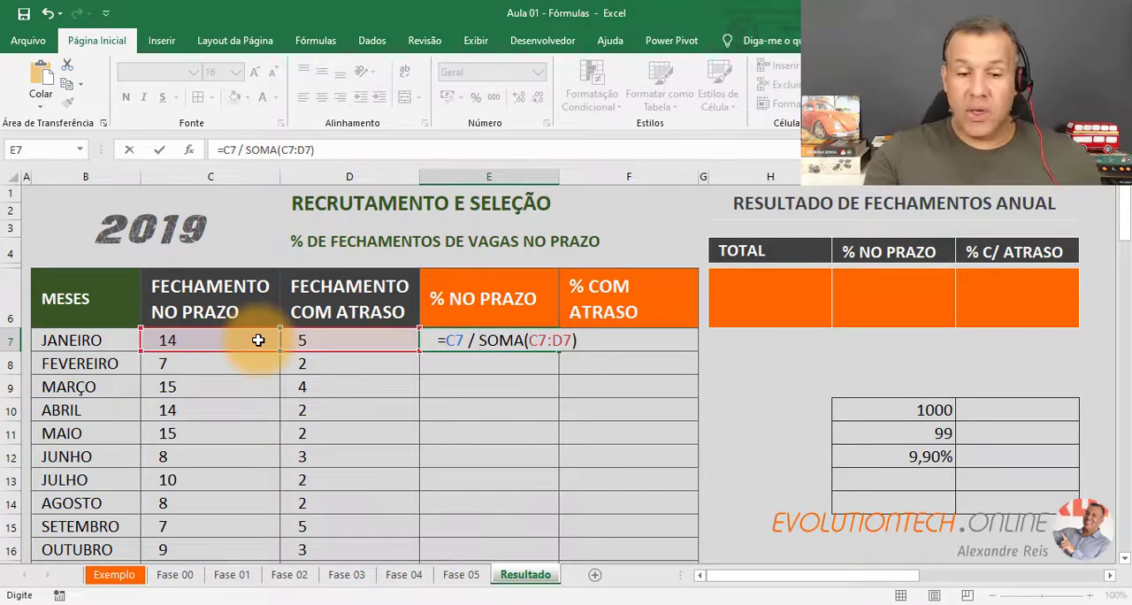
pyautogui.press('Return')
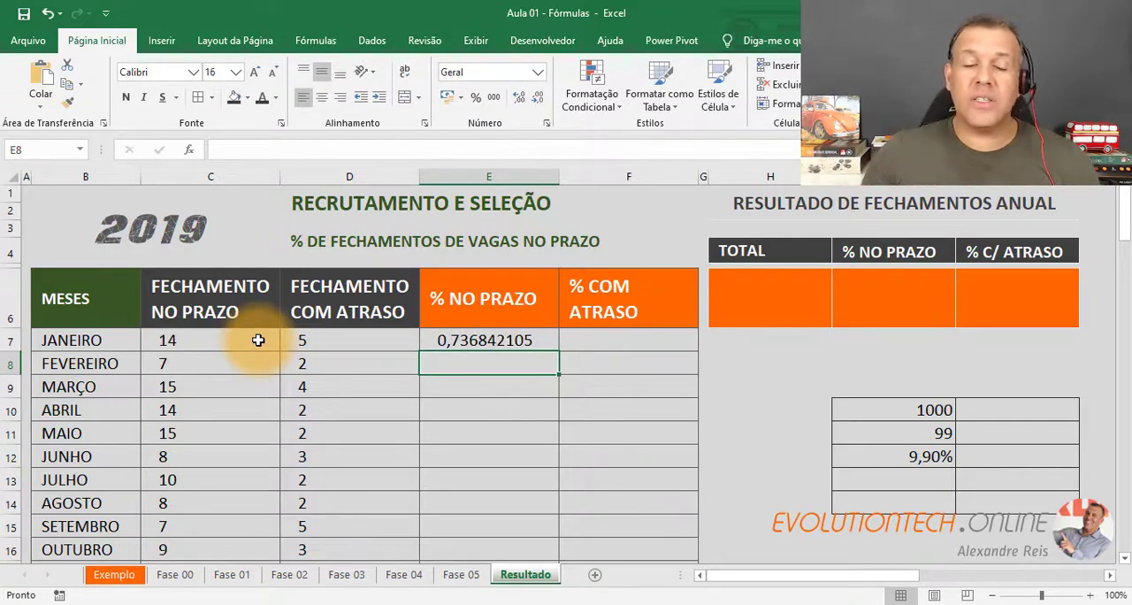
# Format E7 as a percentage with one decimal place and fill it down the % NO PRAZO column for all months.
pyautogui.click(455, 343)
pyautogui.click(536, 77)
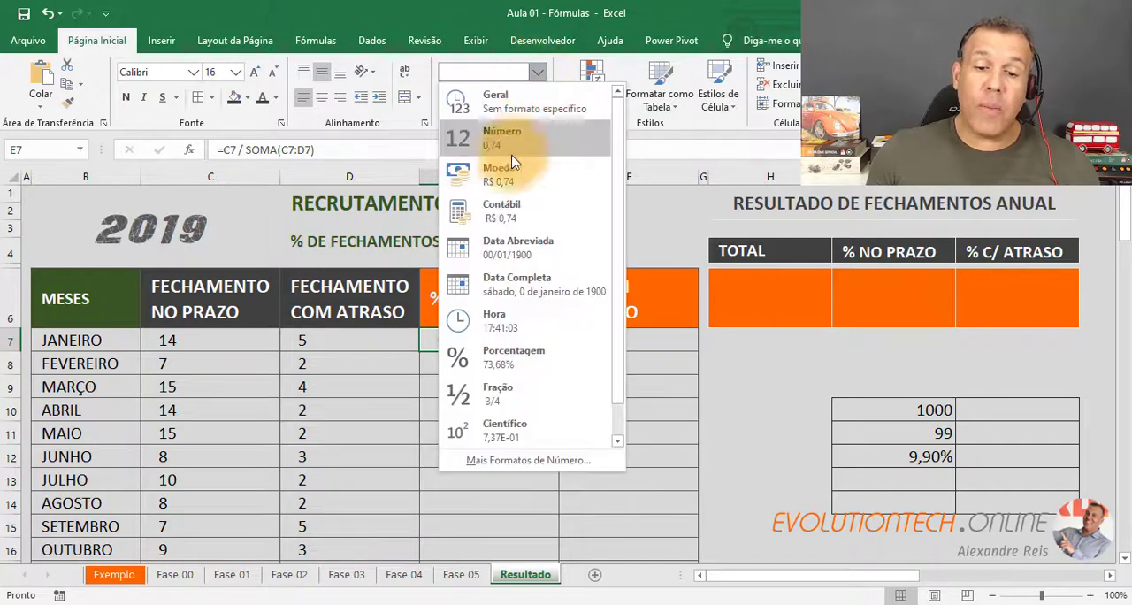
pyautogui.click(519, 357)
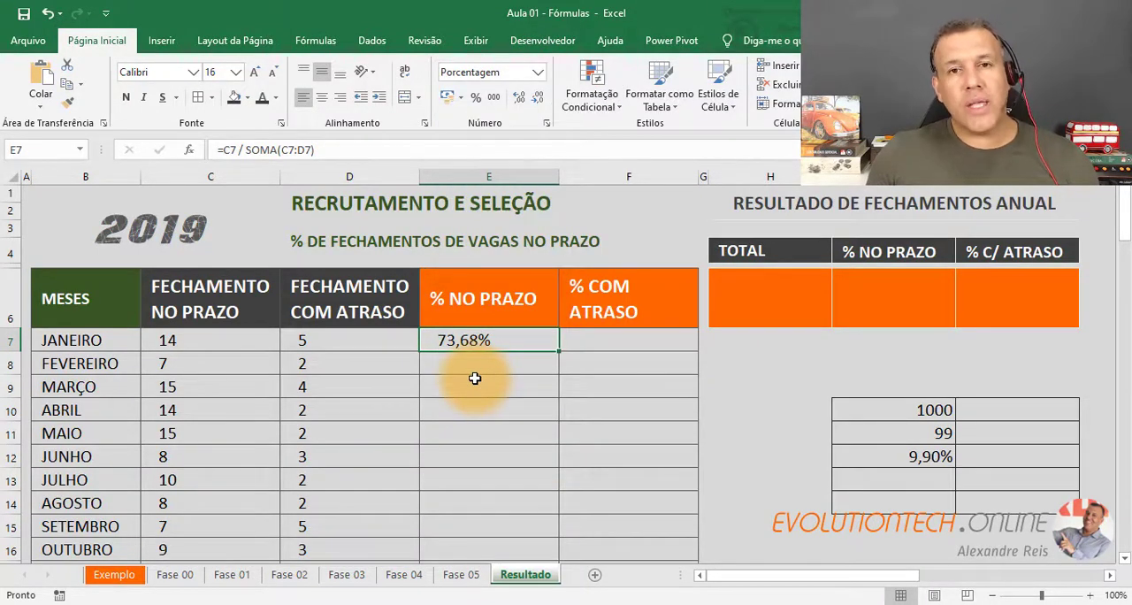
pyautogui.click(533, 101)
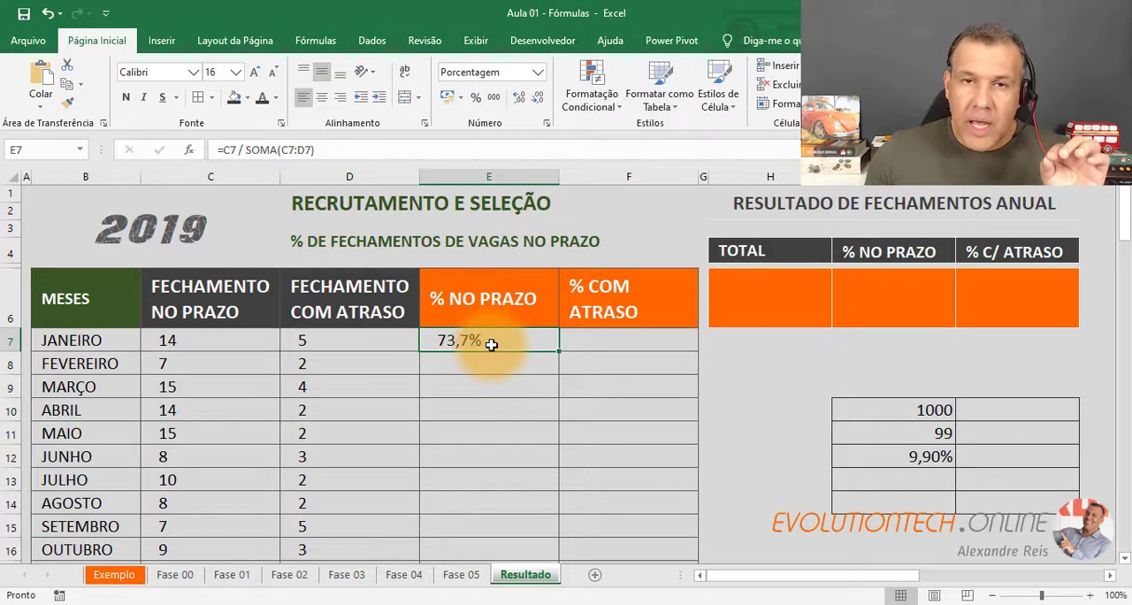
pyautogui.click(538, 97)
pyautogui.click(521, 97)
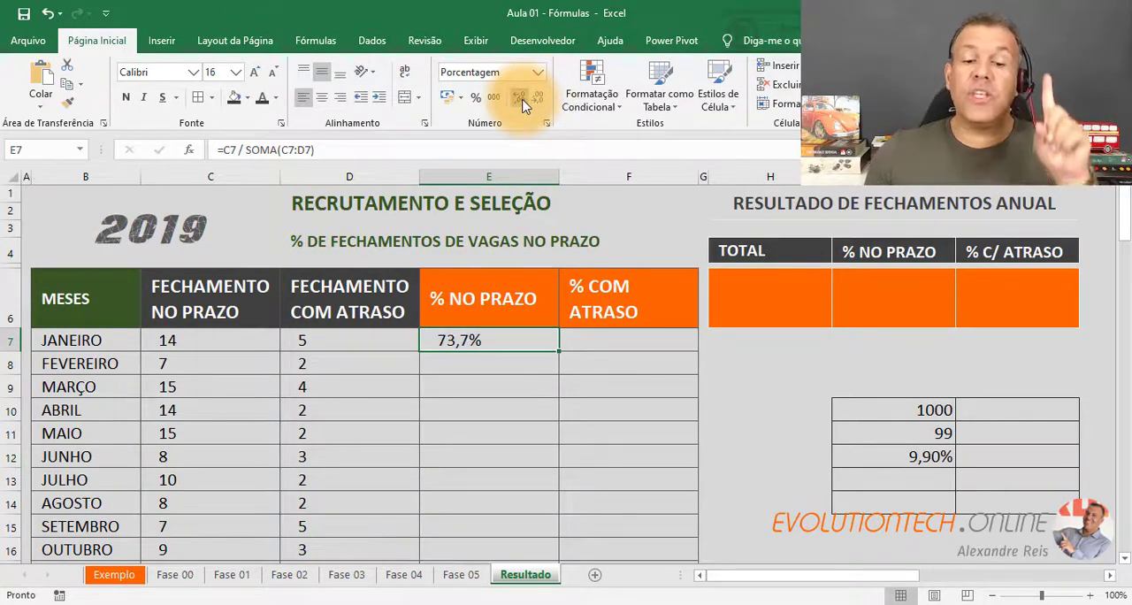
pyautogui.doubleClick(560, 351)
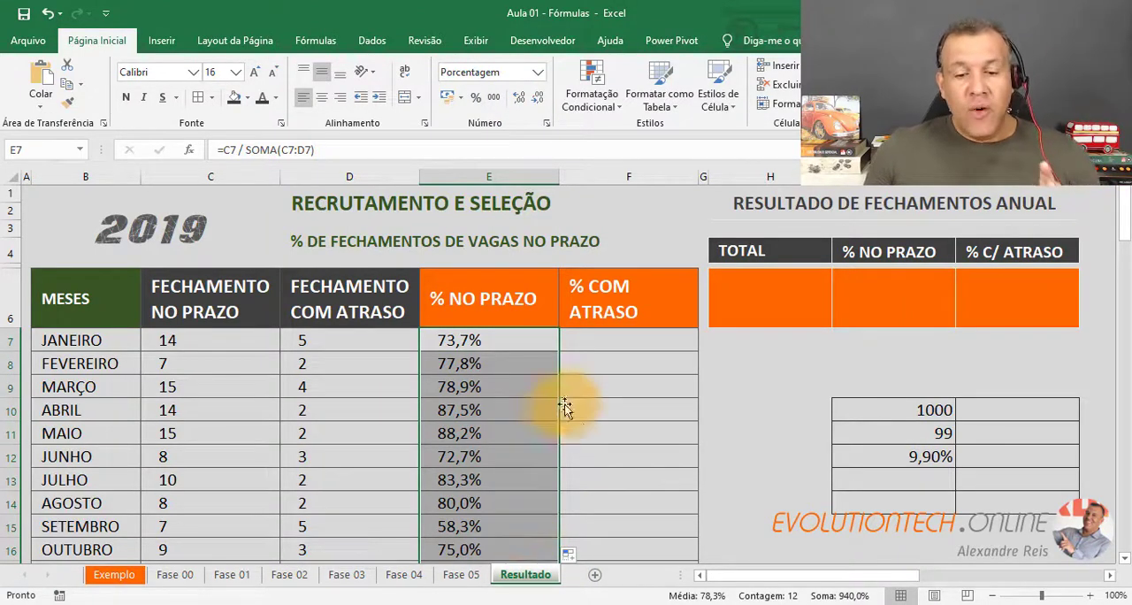
# Calculate January's late-closing percentage in the % COM ATRASO cell F7 with =D7 / SOMA(C7:D7).
pyautogui.click(595, 338)
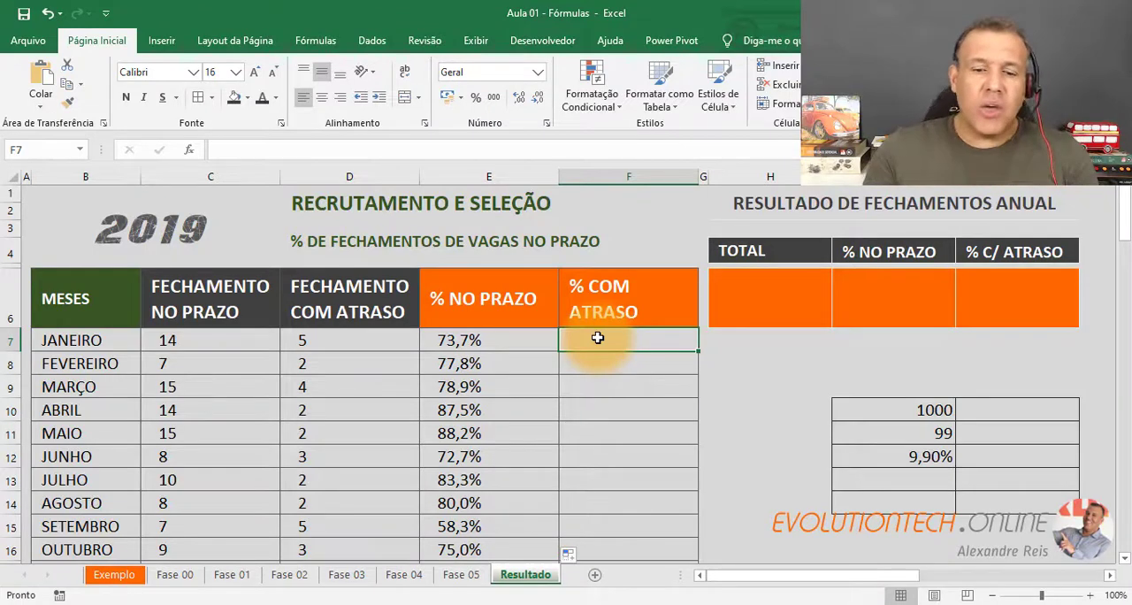
pyautogui.write('=')
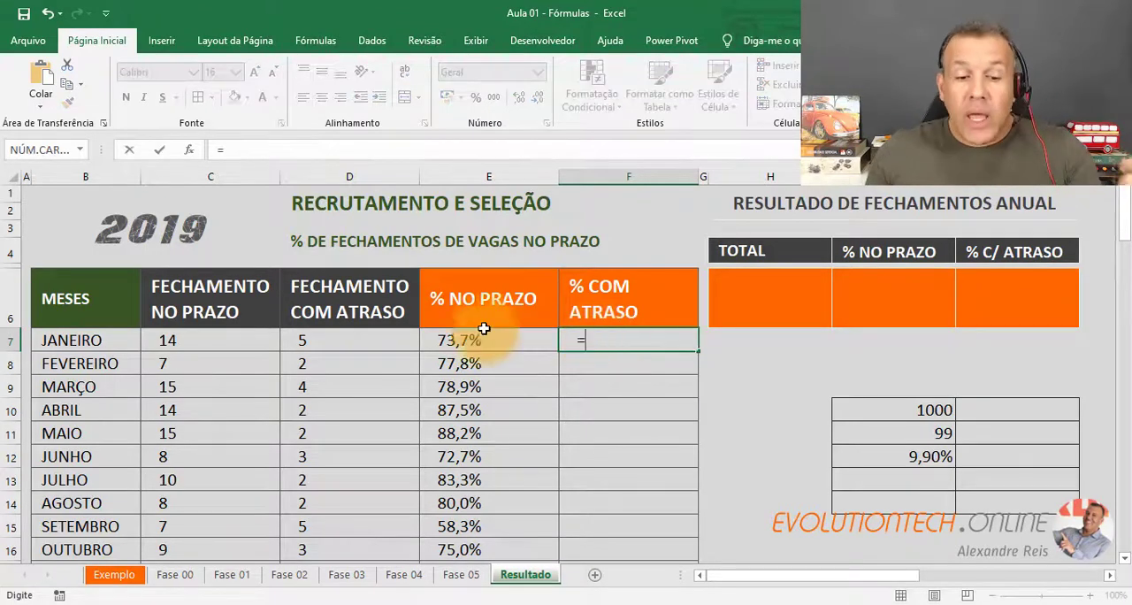
pyautogui.click(388, 334)
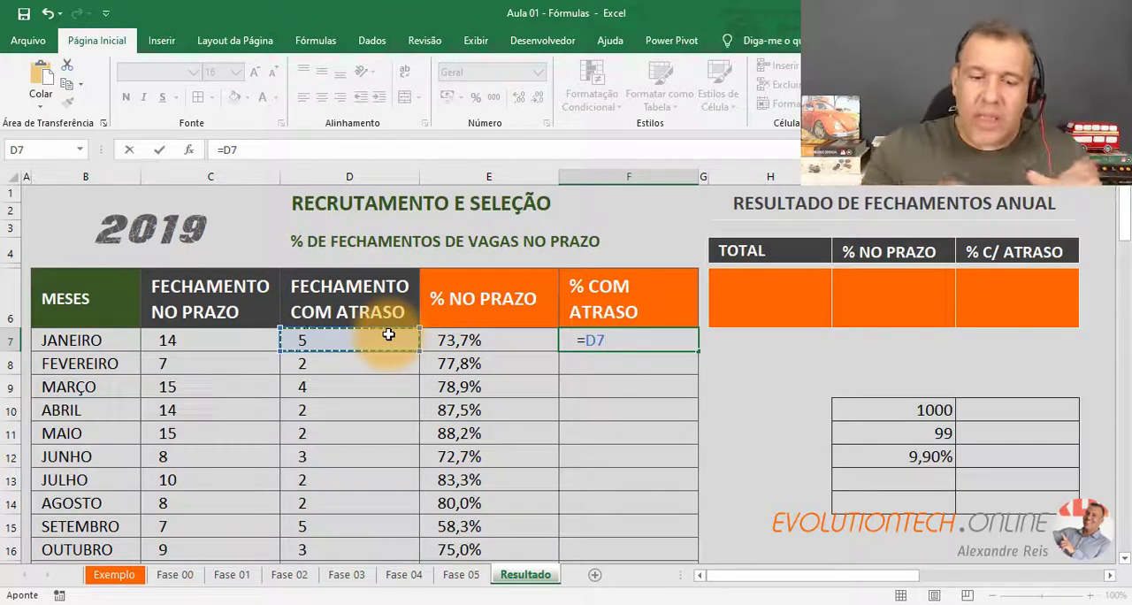
pyautogui.write('/ ')
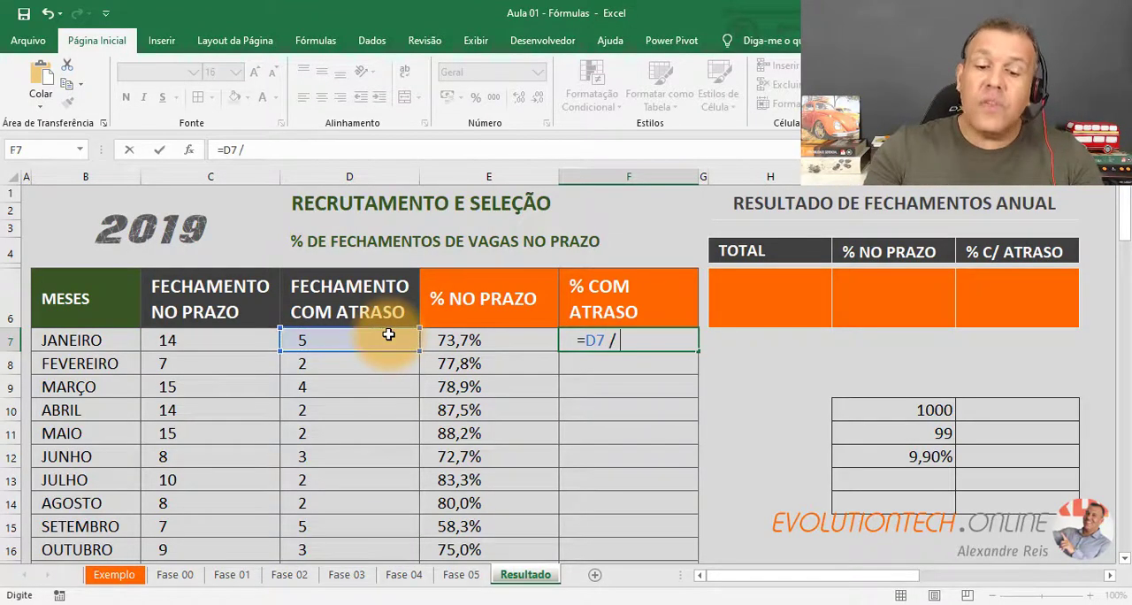
pyautogui.write('SOM')
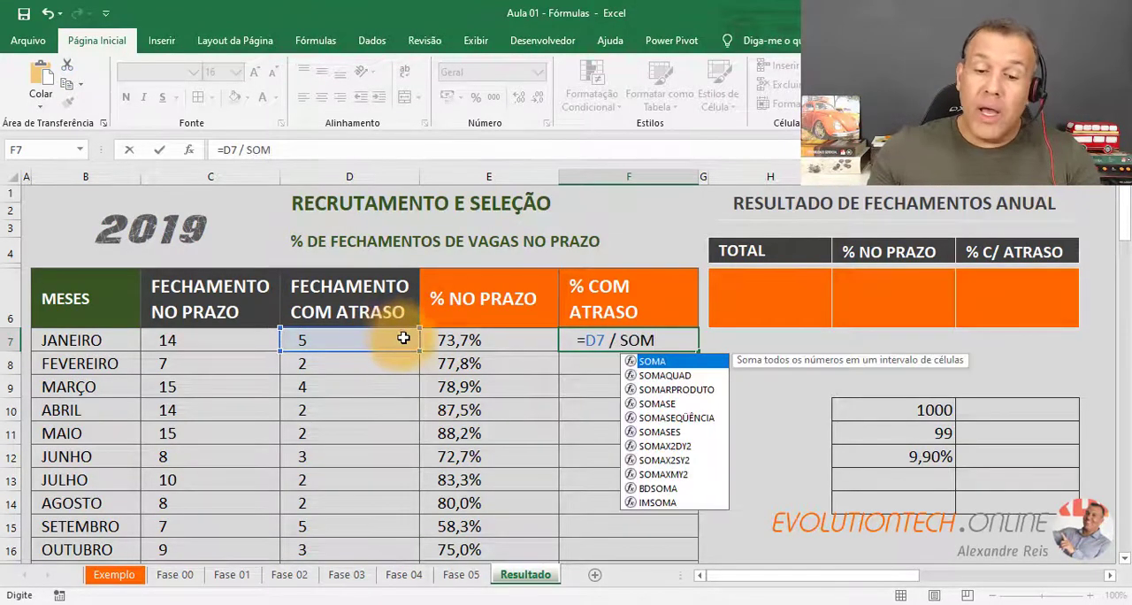
pyautogui.doubleClick(652, 362)
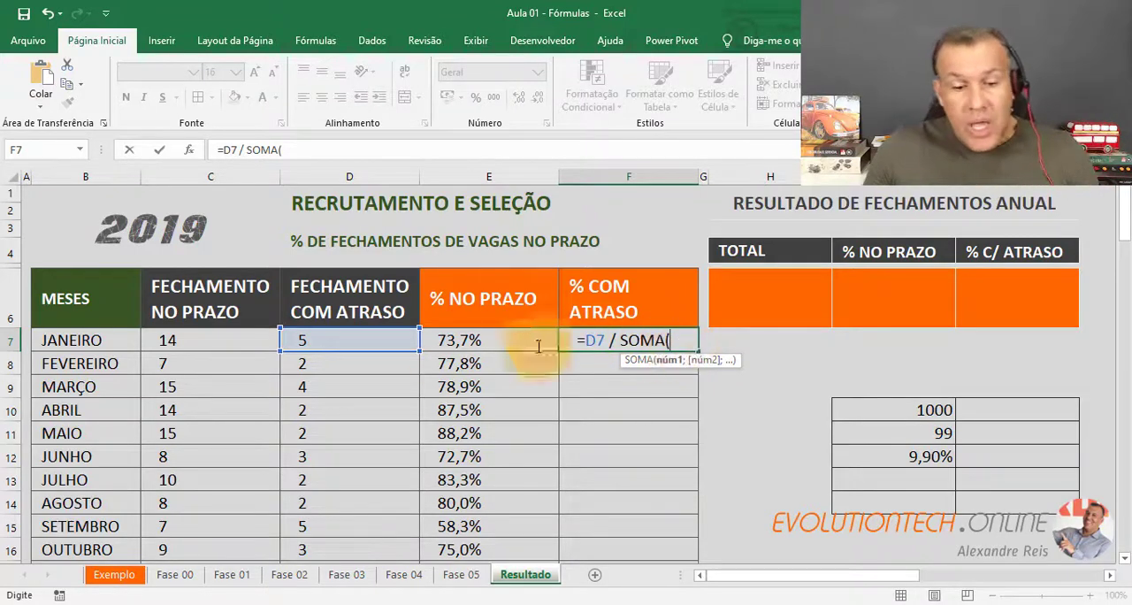
pyautogui.moveTo(227, 340); pyautogui.dragTo(317, 339)
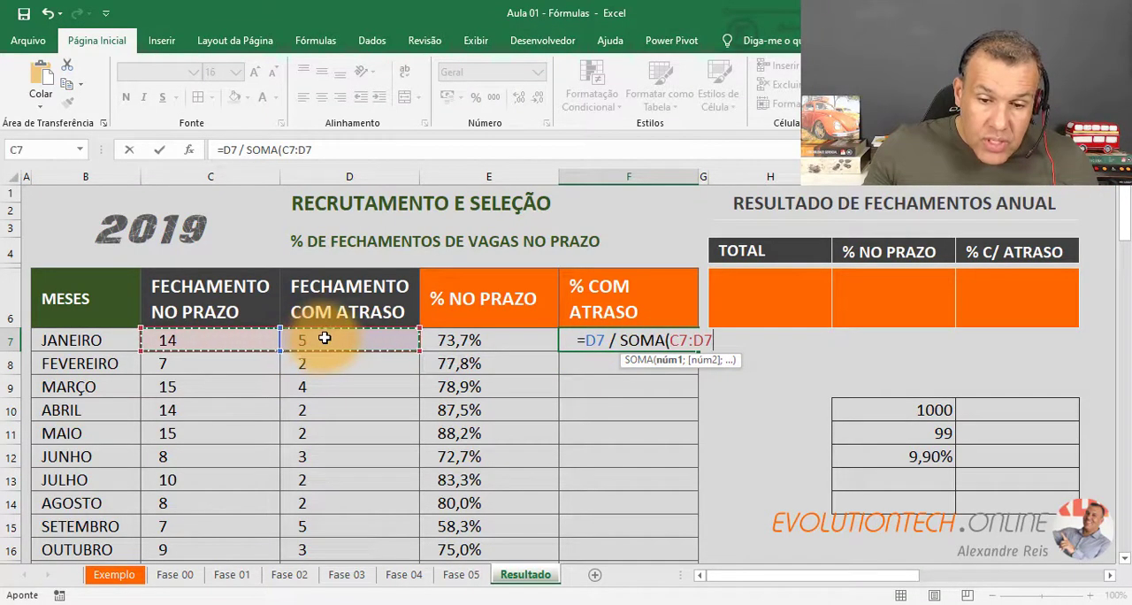
pyautogui.write(')')
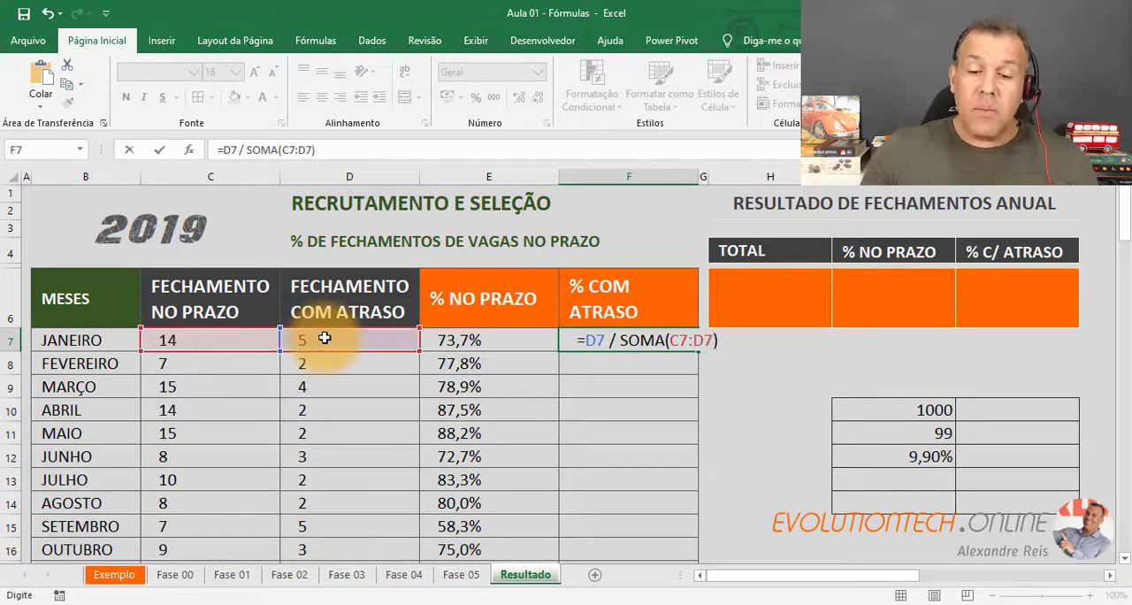
pyautogui.press('Return')
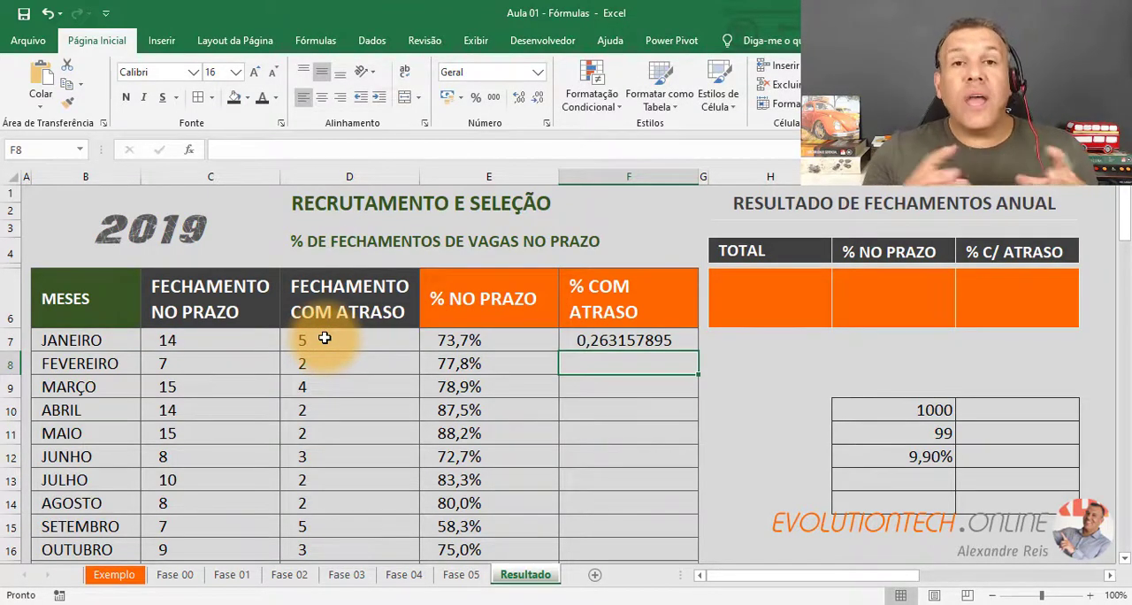
# Format F7 as a percentage with one decimal place and fill it down the % COM ATRASO column for all months.
pyautogui.click(613, 342)
pyautogui.click(538, 69)
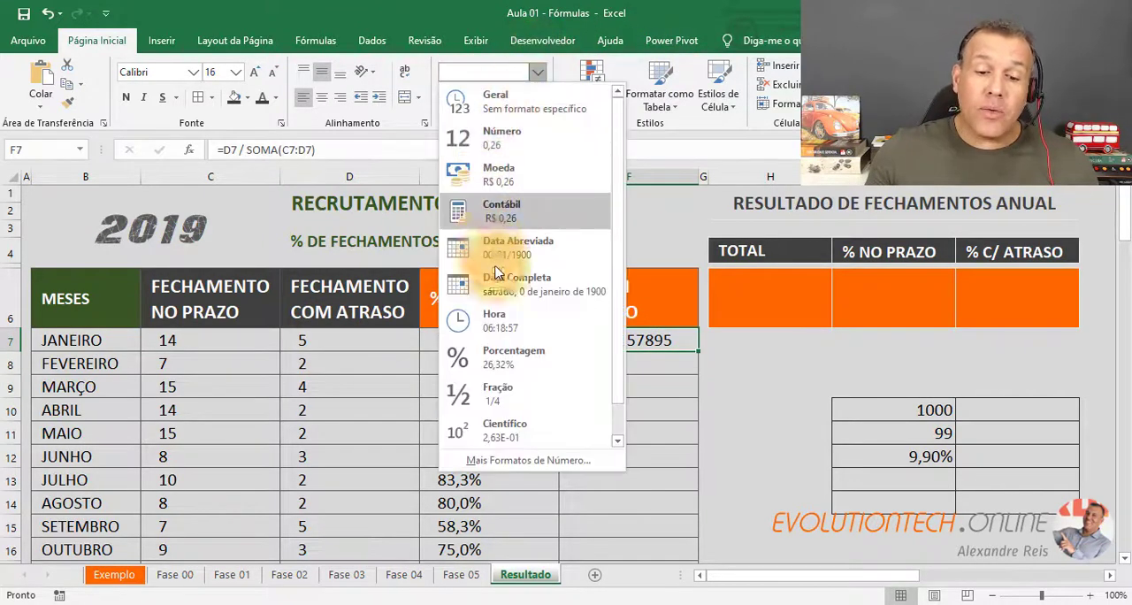
pyautogui.click(525, 354)
pyautogui.click(537, 99)
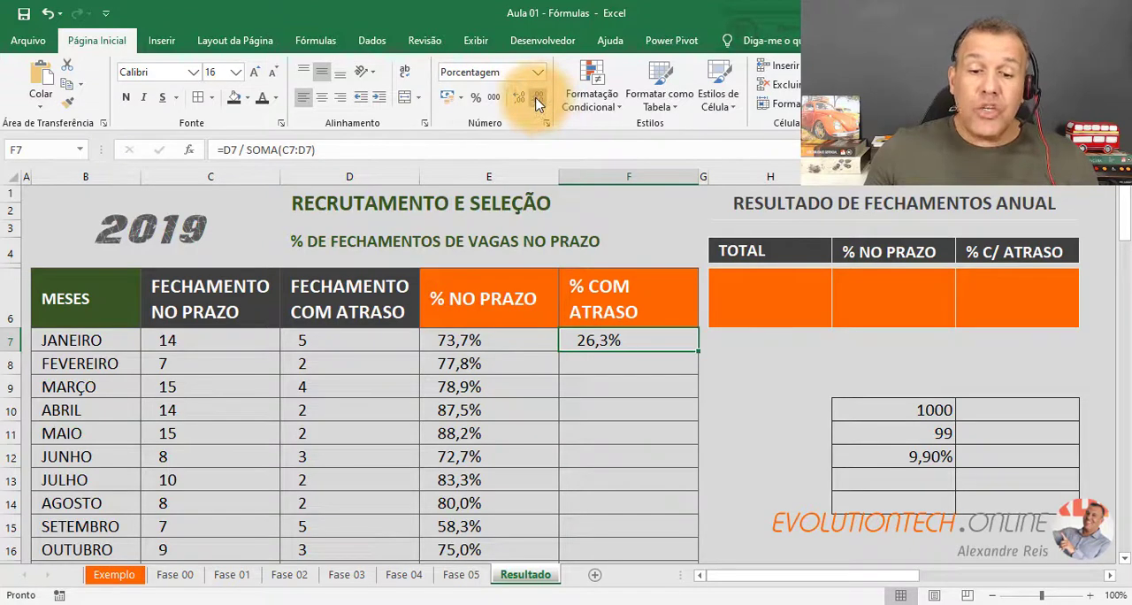
pyautogui.doubleClick(701, 354)
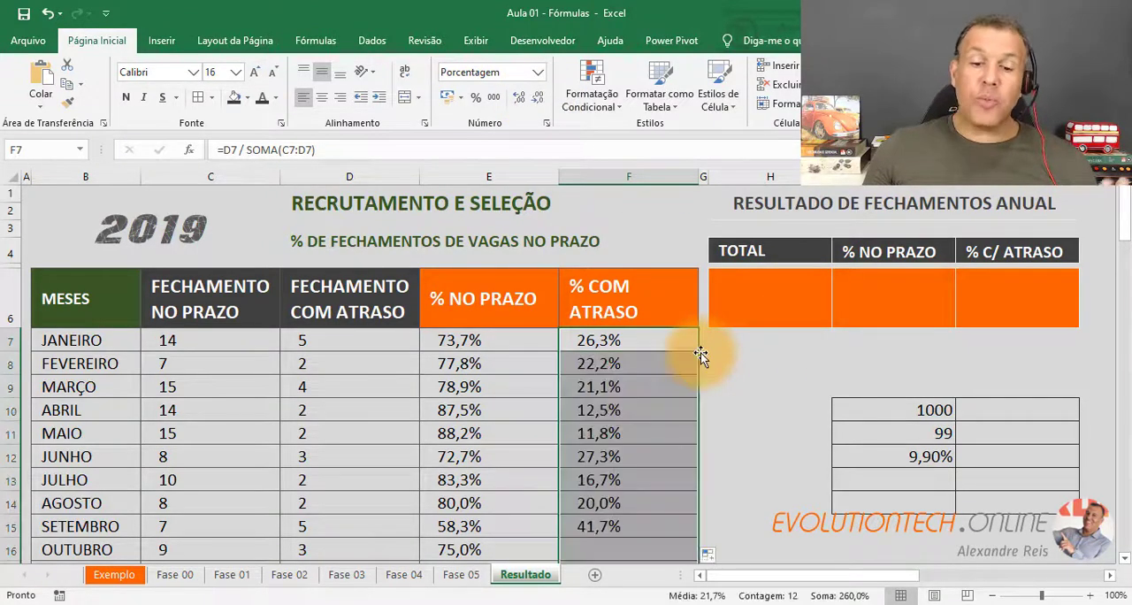
pyautogui.click(630, 387)
pyautogui.scroll(-4, 630, 387)
pyautogui.scroll(4, 632, 382)
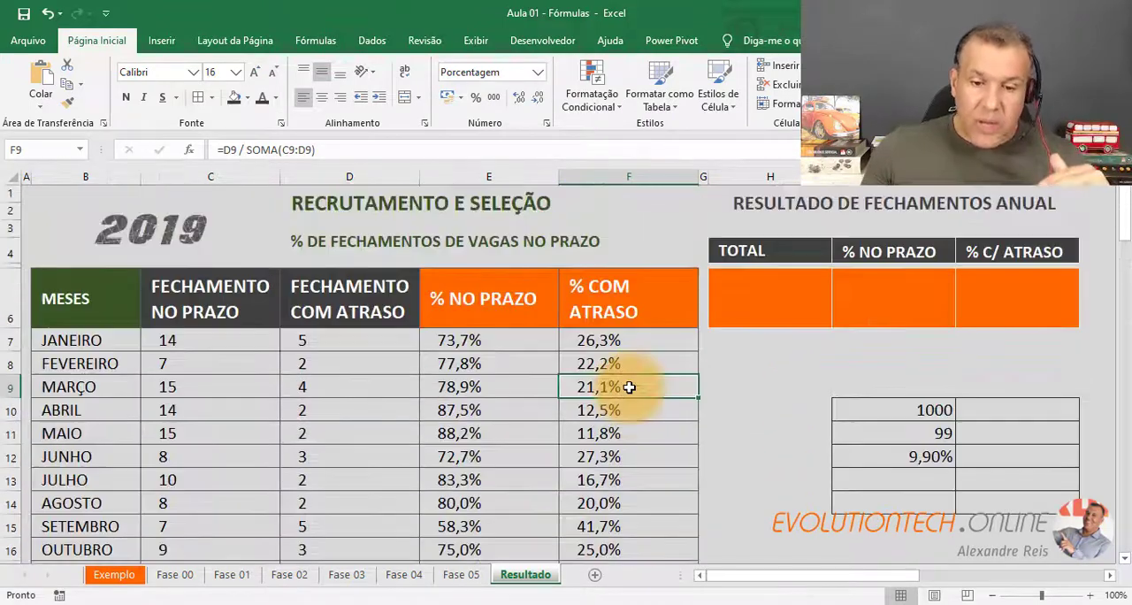
pyautogui.click(642, 341)
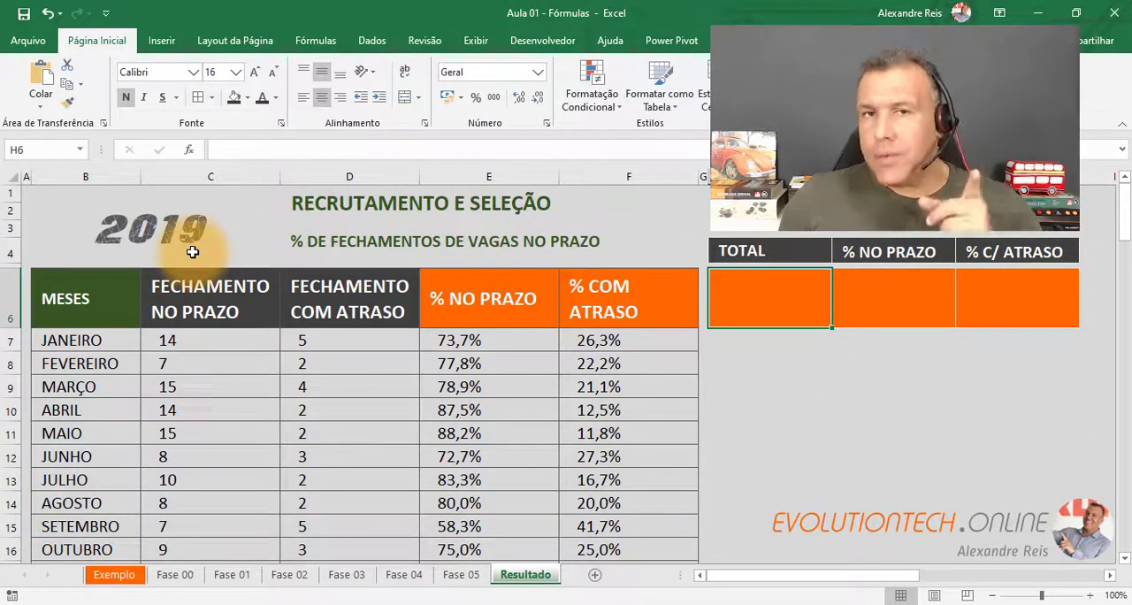
pyautogui.click(880, 304)
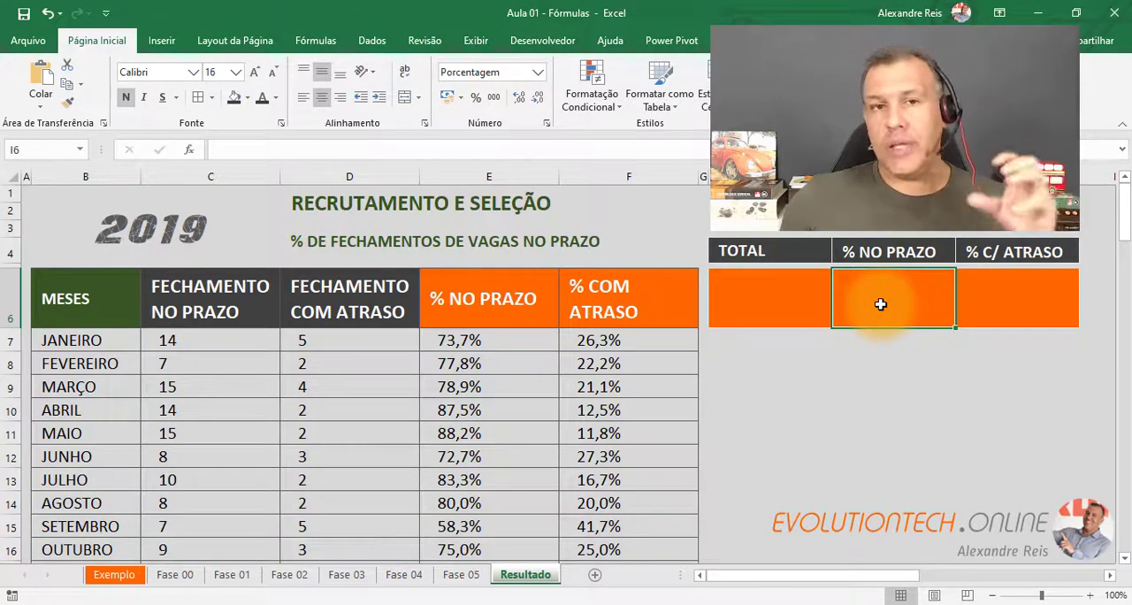
pyautogui.click(1029, 303)
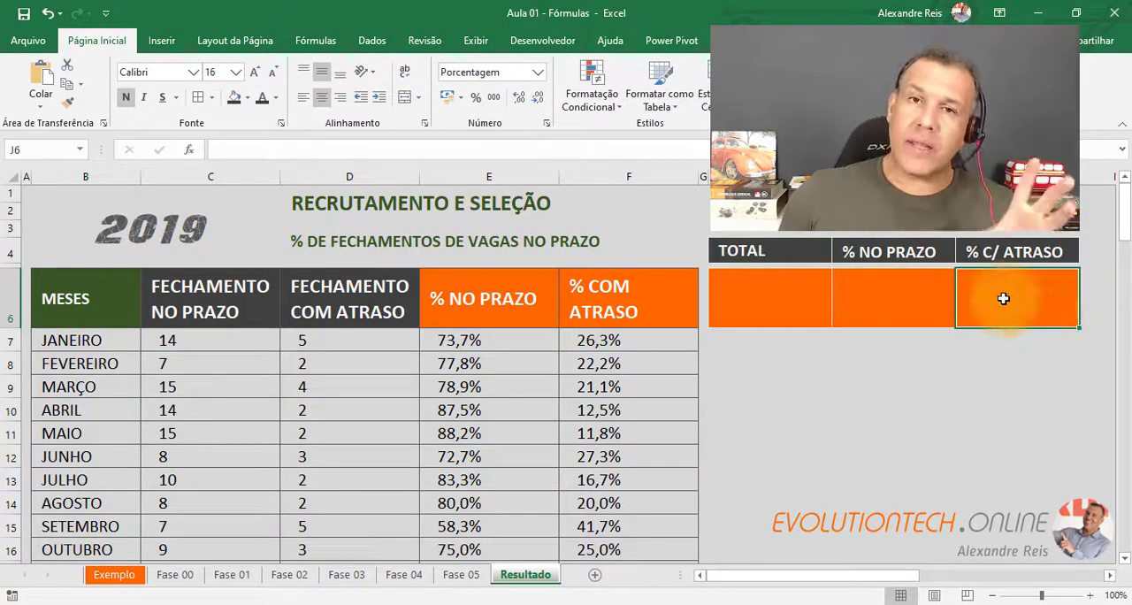